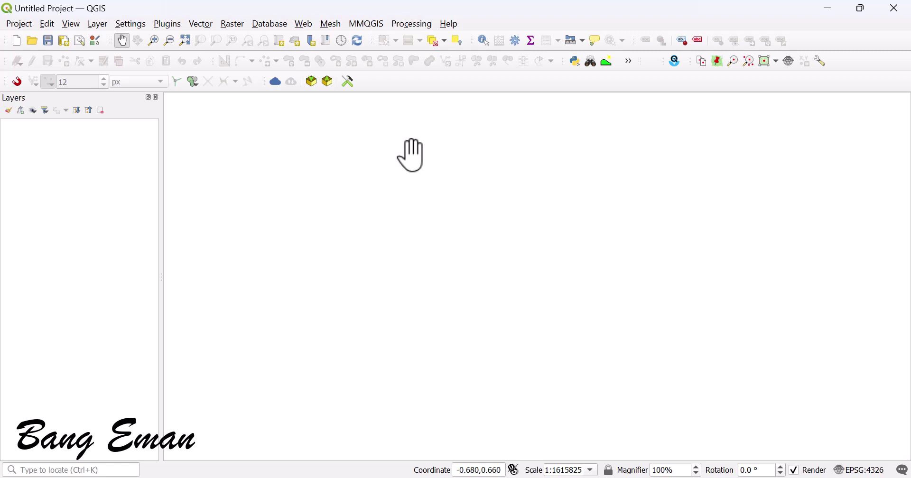
# Step: Leave the empty QGIS project and bring up phpMyAdmin in the browser
pyautogui.moveTo(656, 469)
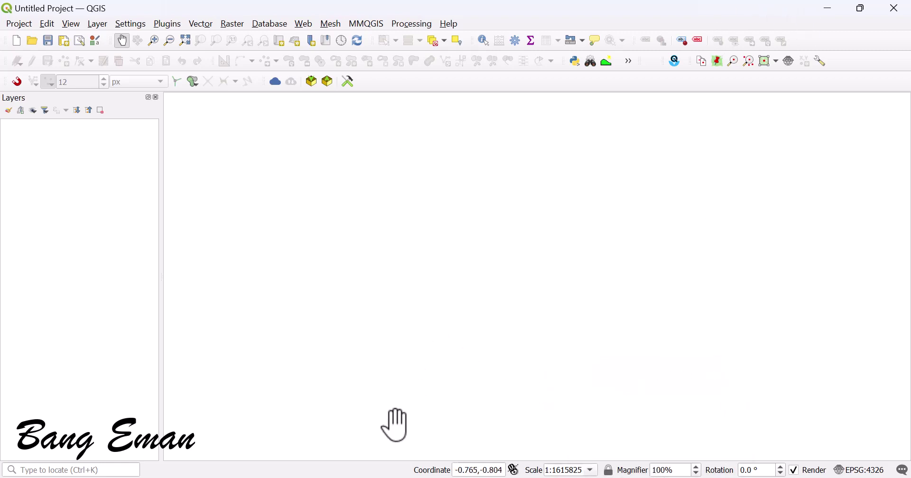
pyautogui.hotkey('alt', 'Tab')
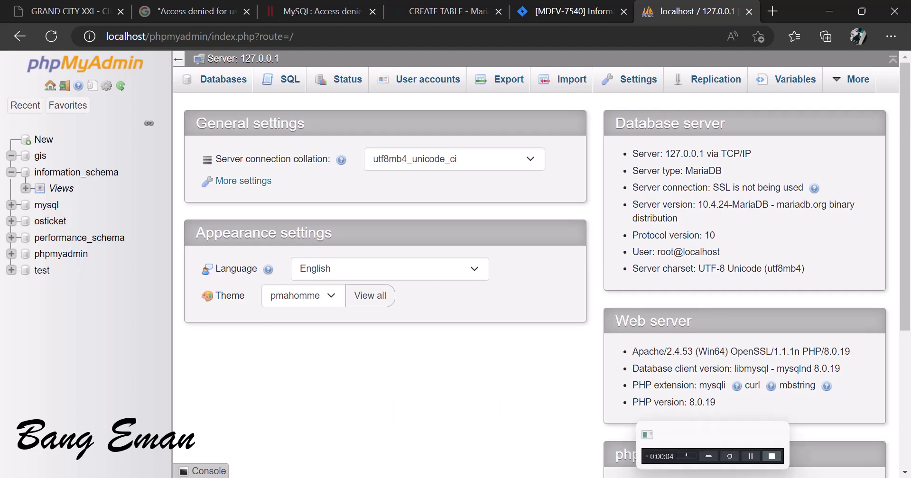
# Step: Highlight the MariaDB server type and version 10.4.24 in the Database server panel
pyautogui.click(716, 456)
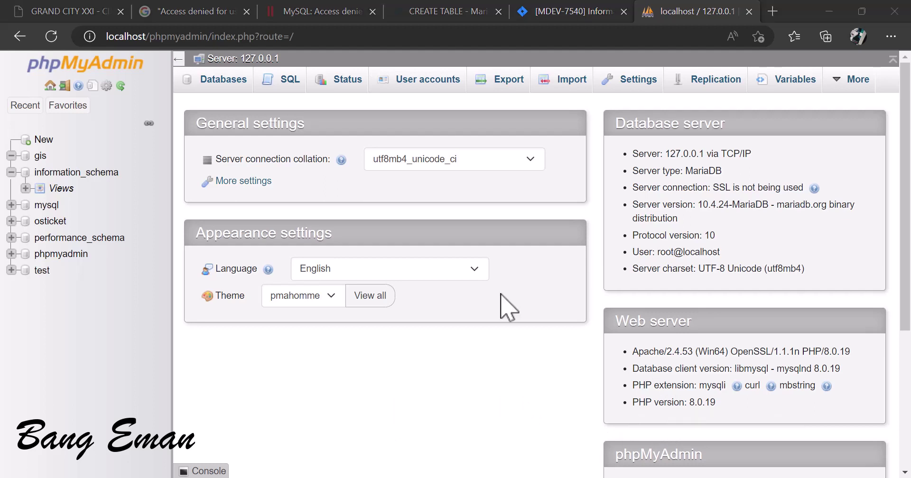
pyautogui.click(357, 365)
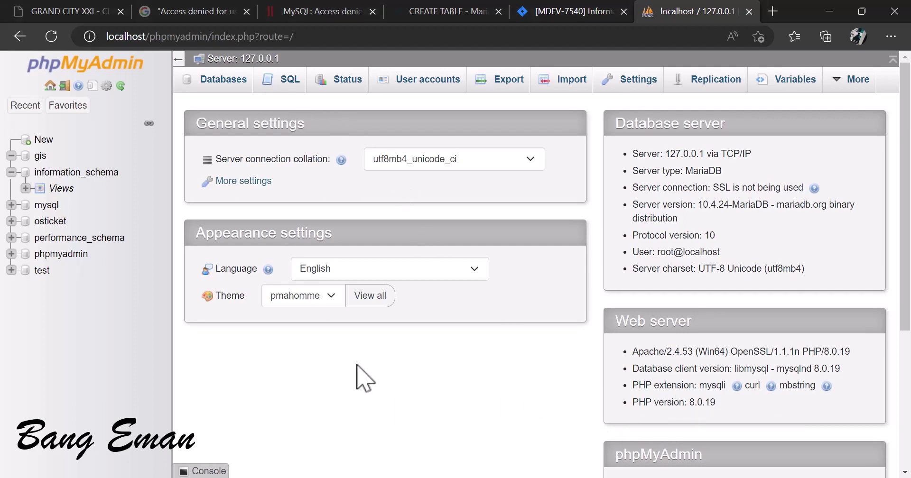
pyautogui.doubleClick(704, 171)
pyautogui.click(630, 173)
pyautogui.moveTo(632, 172); pyautogui.dragTo(744, 179)
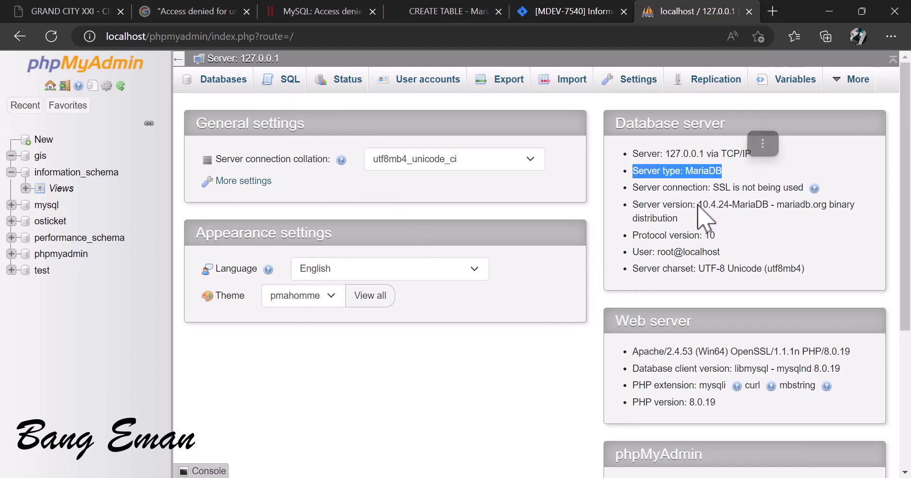
pyautogui.moveTo(696, 205); pyautogui.dragTo(729, 205)
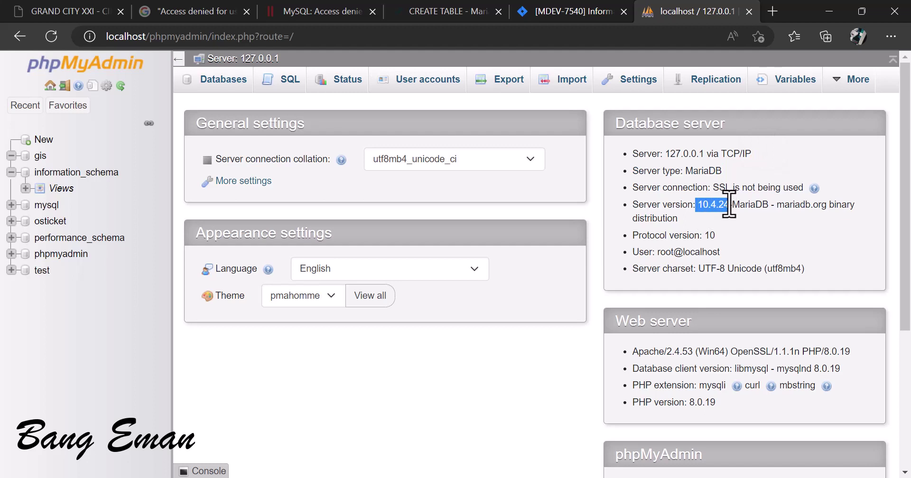
# Step: Open the SQL query editor of the gis database
pyautogui.click(495, 405)
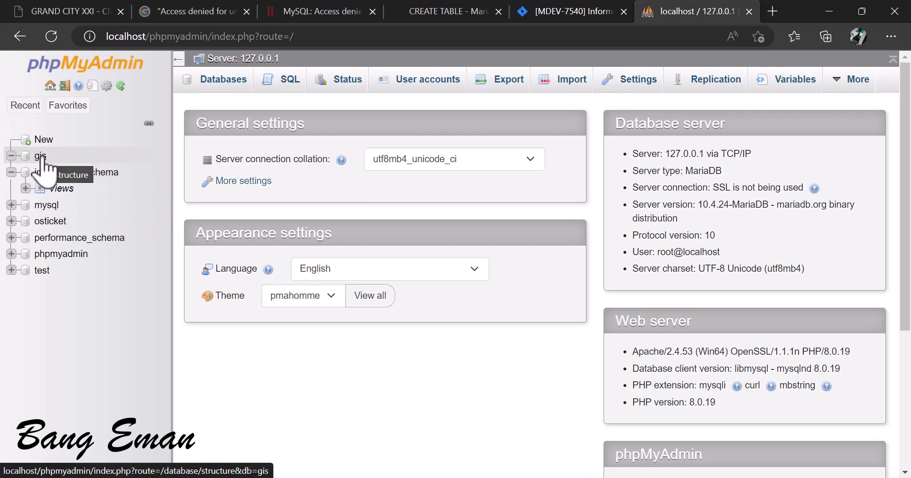
pyautogui.click(40, 157)
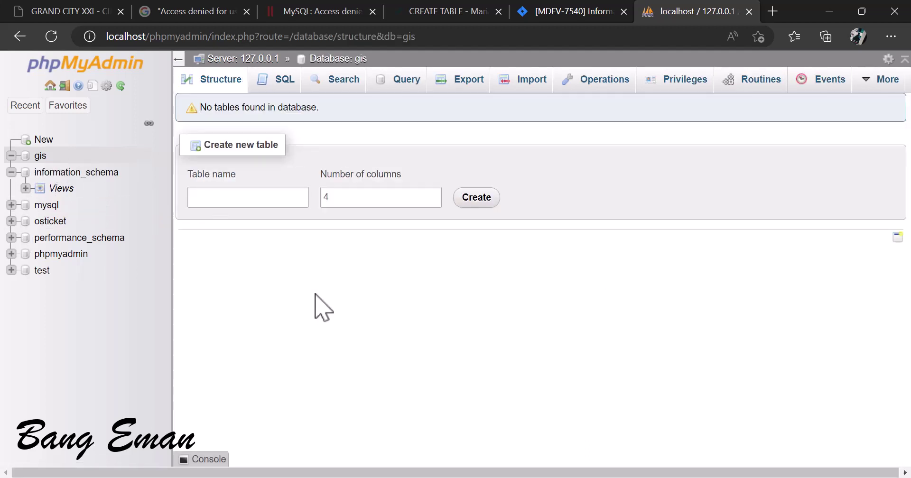
pyautogui.click(279, 85)
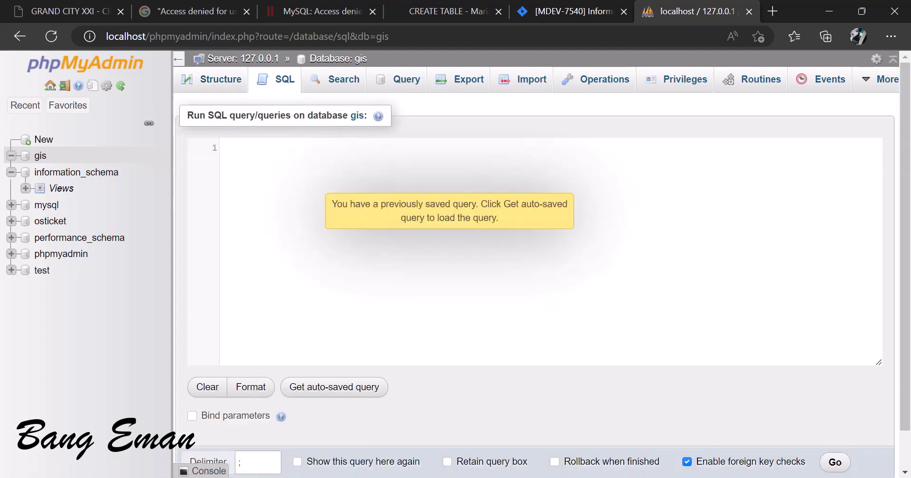
# Step: Copy the customer and pipa CREATE TABLE statements from Notepad into the gis SQL editor
pyautogui.click(609, 476)
pyautogui.click(304, 321)
pyautogui.scroll(-2, 237, 298)
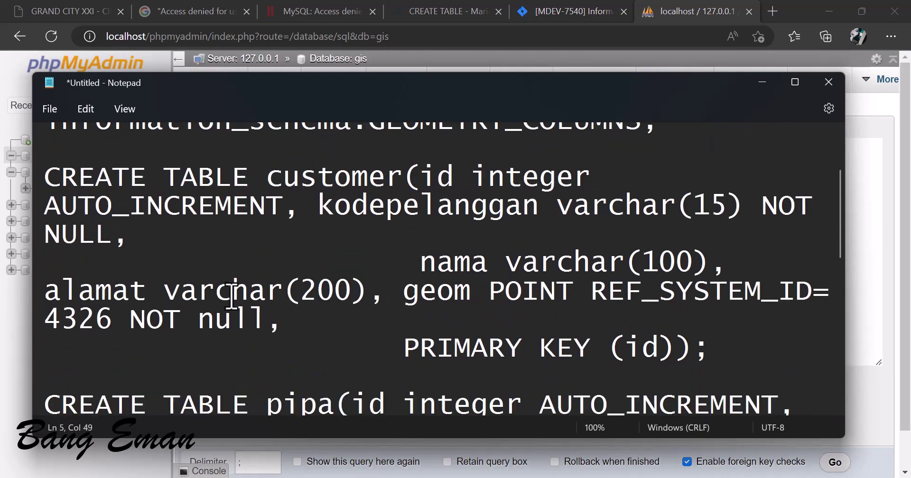
pyautogui.scroll(1, 229, 299)
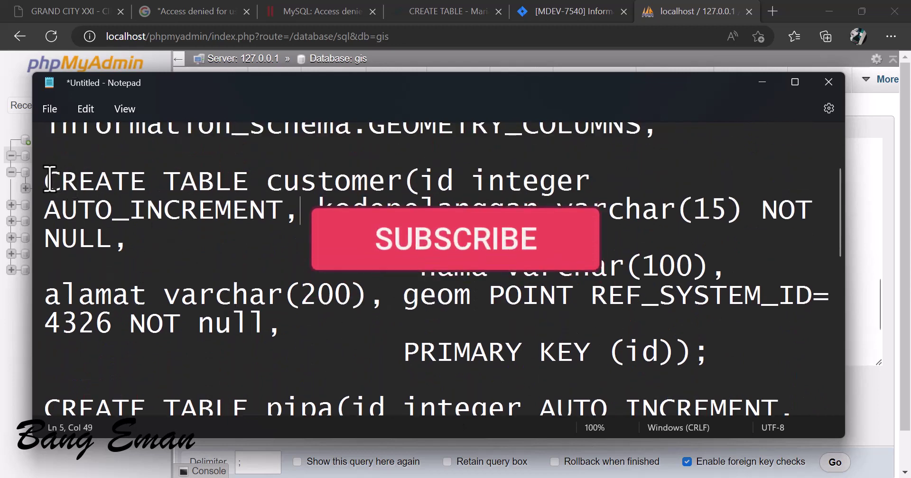
pyautogui.moveTo(45, 180); pyautogui.dragTo(722, 397)
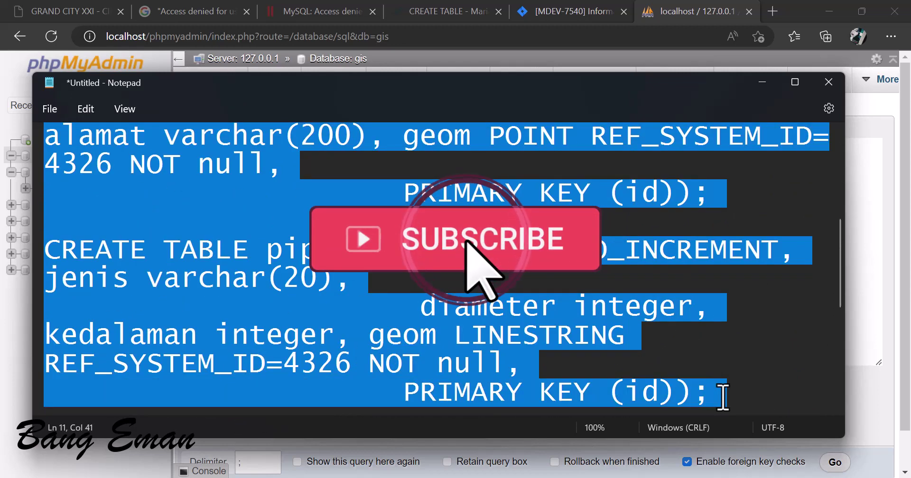
pyautogui.click(762, 81)
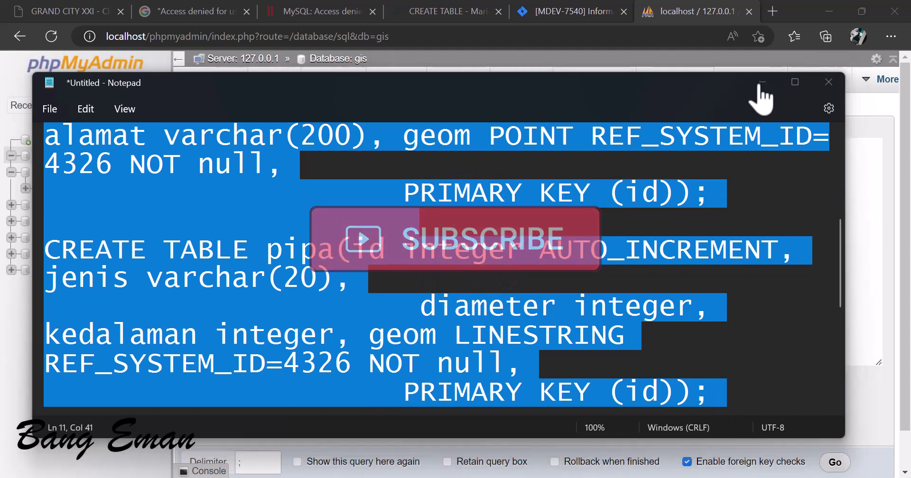
pyautogui.hotkey('ctrl', 'v')
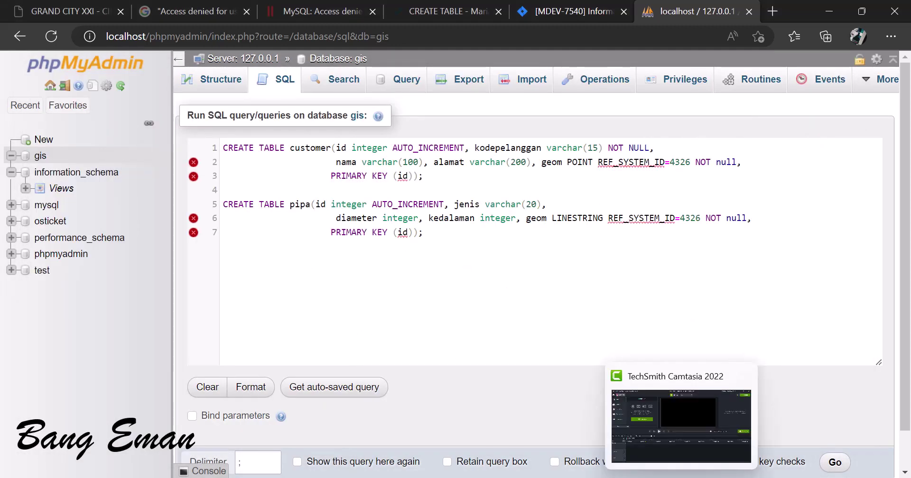
# Step: Select the bangunanpelanggan CREATE TABLE statement in Notepad and return to the SQL editor
pyautogui.click(651, 477)
pyautogui.scroll(3, 346, 275)
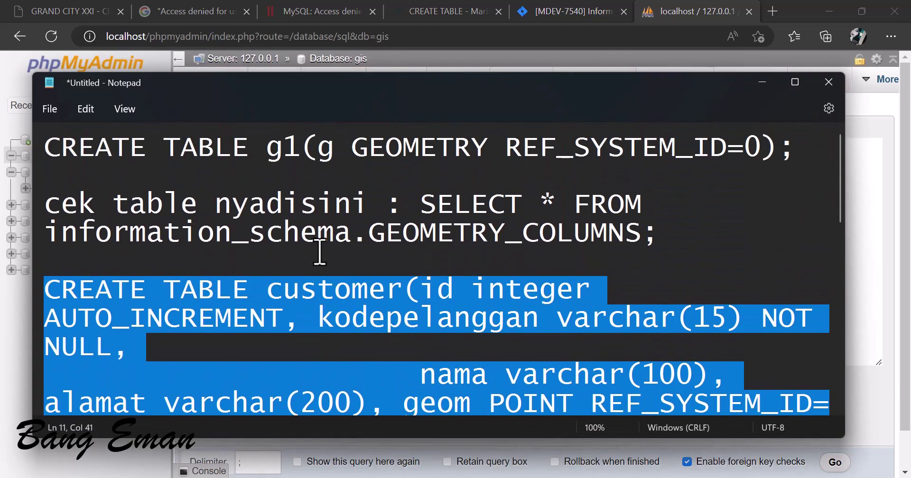
pyautogui.scroll(-6, 320, 251)
pyautogui.scroll(5, 319, 251)
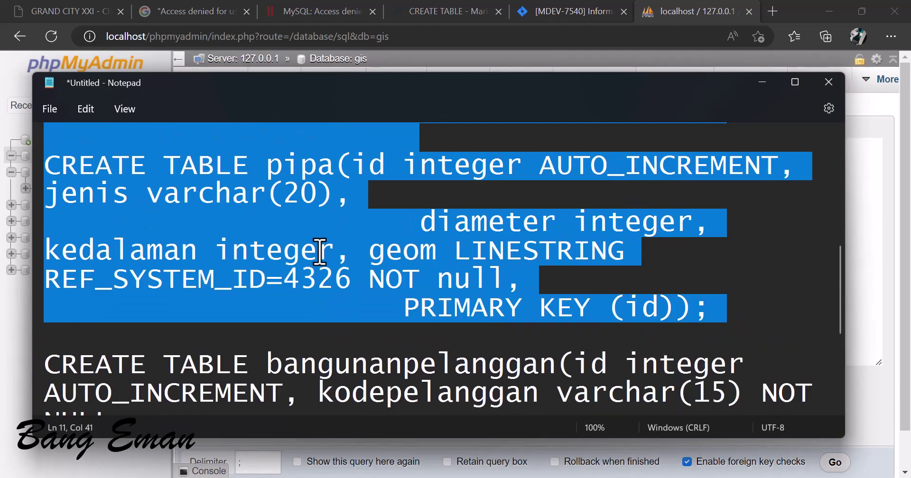
pyautogui.scroll(-6, 319, 251)
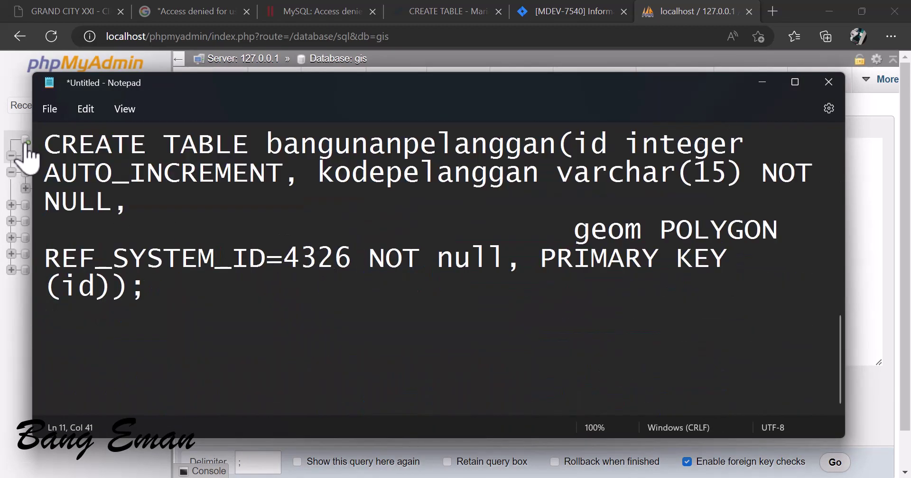
pyautogui.moveTo(44, 143); pyautogui.dragTo(349, 296)
pyautogui.hotkey('ctrl', 'c')
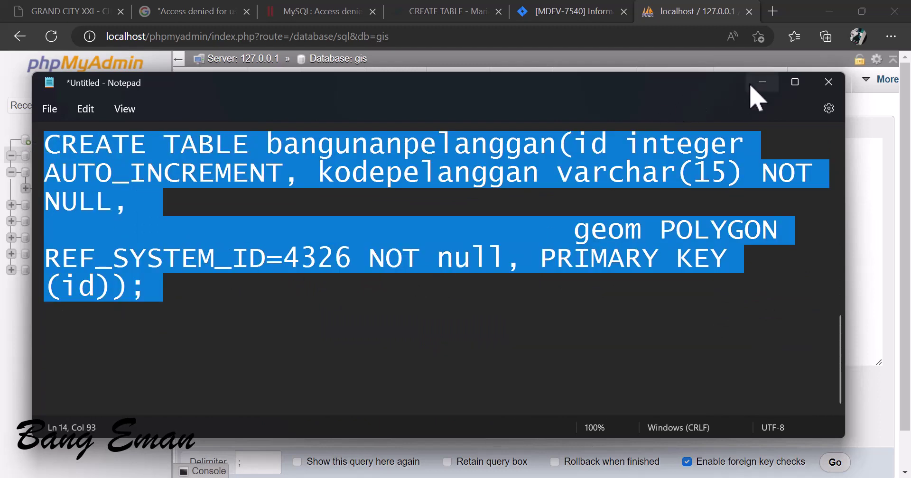
pyautogui.click(762, 82)
pyautogui.click(454, 233)
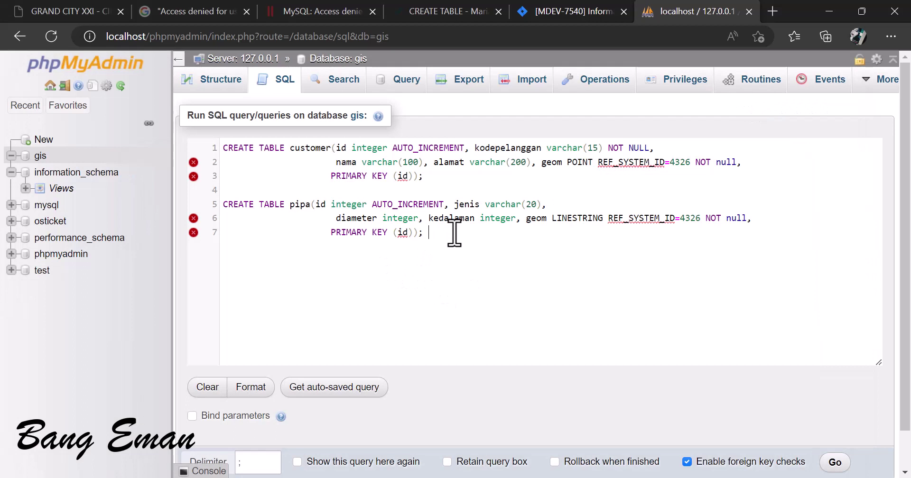
# Step: Paste the bangunanpelanggan statement below pipa and highlight customer's name, AUTO_INCREMENT id and POINT geom
pyautogui.click(226, 252)
pyautogui.hotkey('ctrl', 'v')
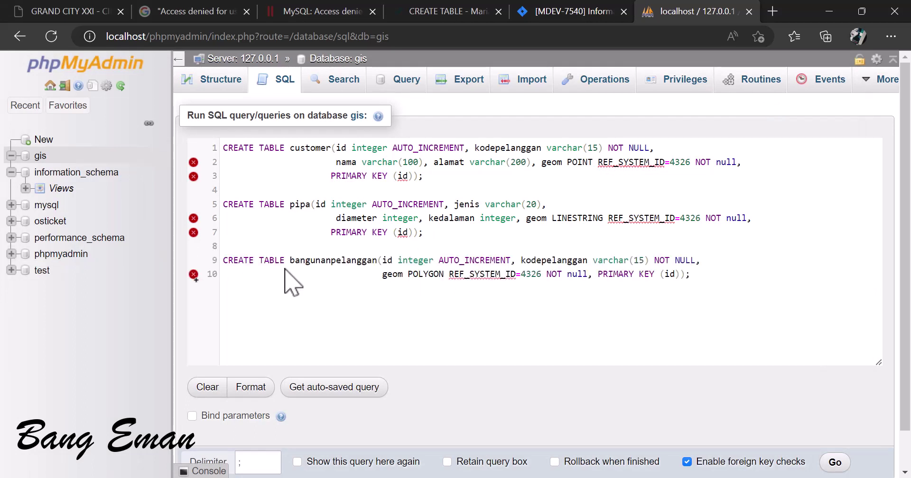
pyautogui.doubleClick(301, 148)
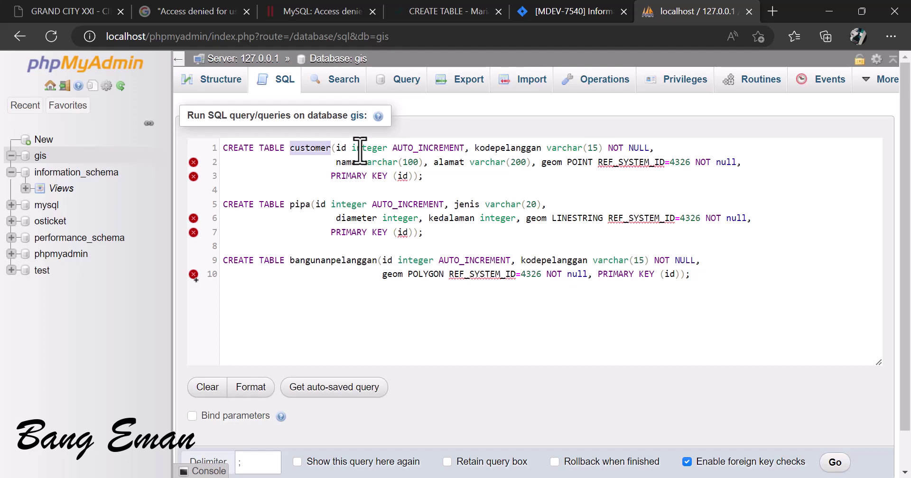
pyautogui.doubleClick(418, 148)
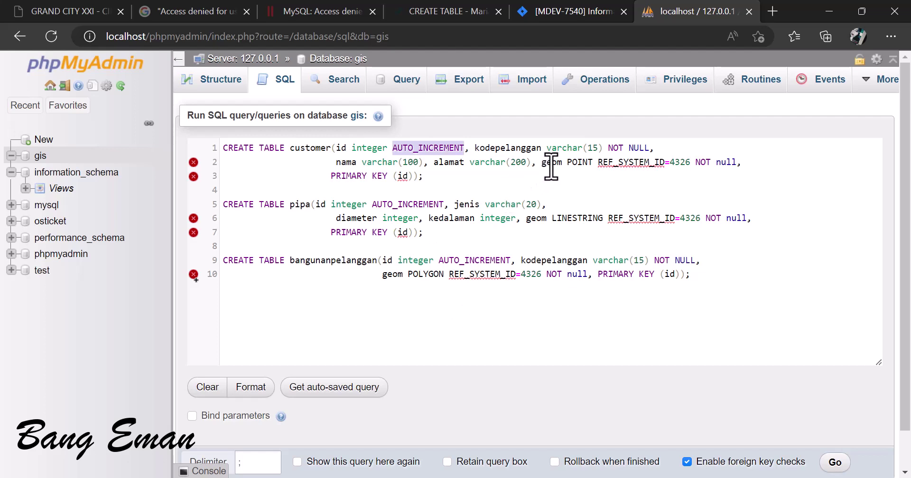
pyautogui.doubleClick(551, 163)
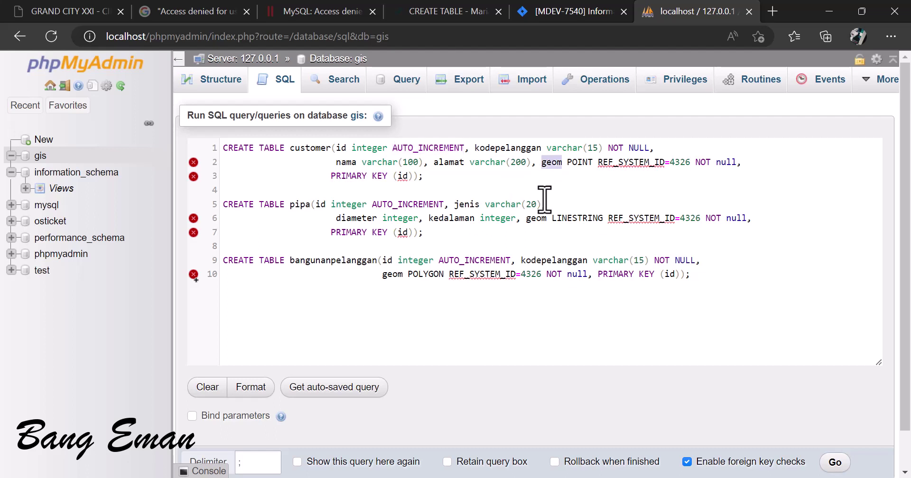
pyautogui.doubleClick(579, 162)
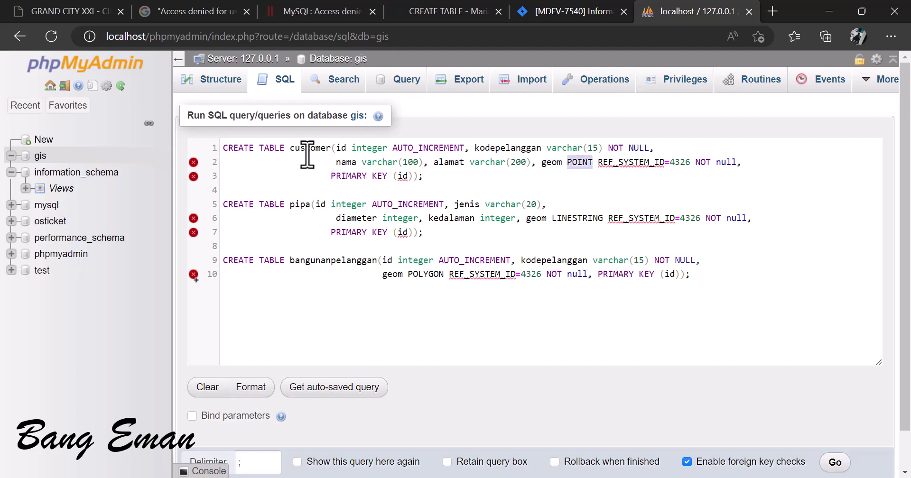
pyautogui.doubleClick(309, 148)
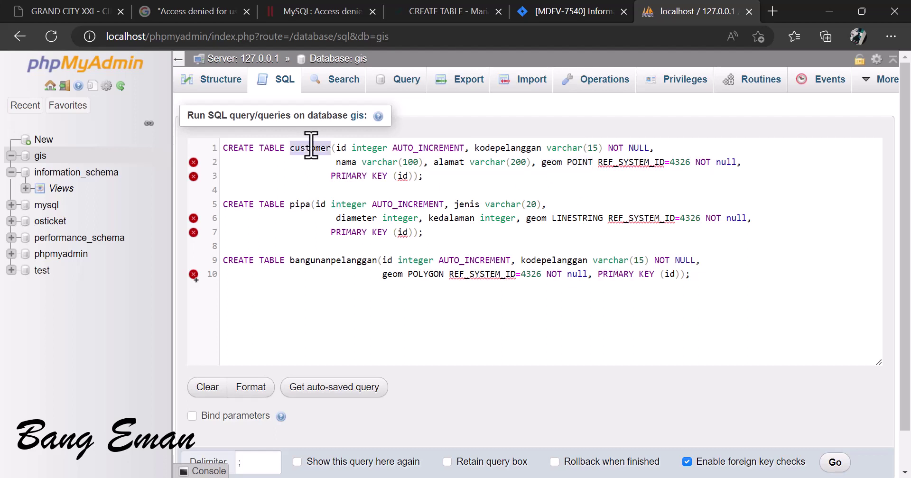
pyautogui.doubleClick(580, 162)
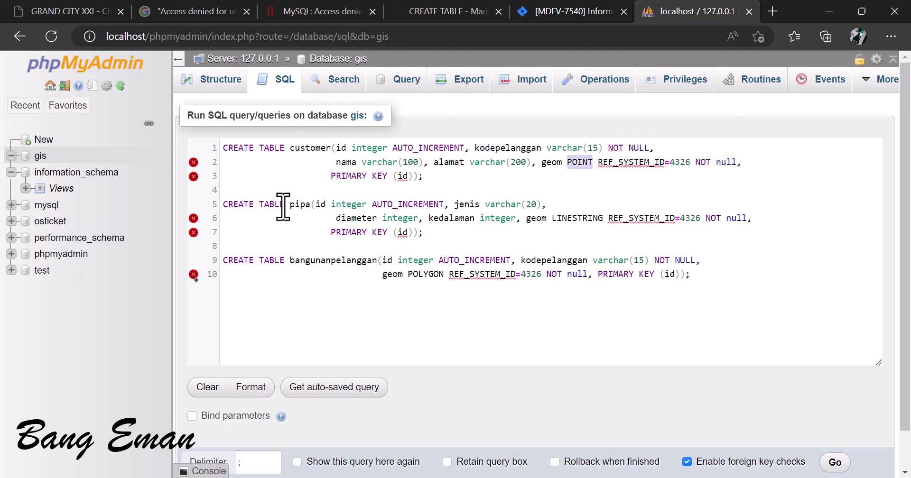
# Step: Highlight the pipa LINESTRING geom and bangunanpelanggan POLYGON geom definitions
pyautogui.doubleClick(301, 204)
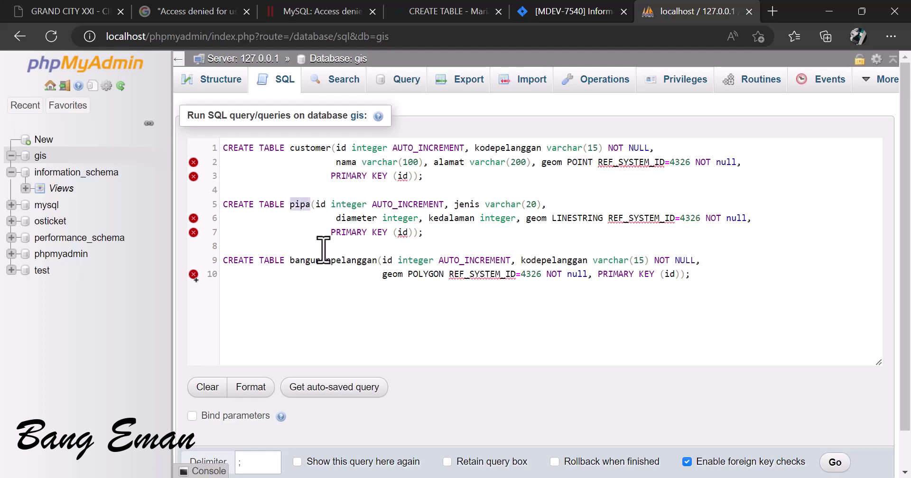
pyautogui.doubleClick(537, 218)
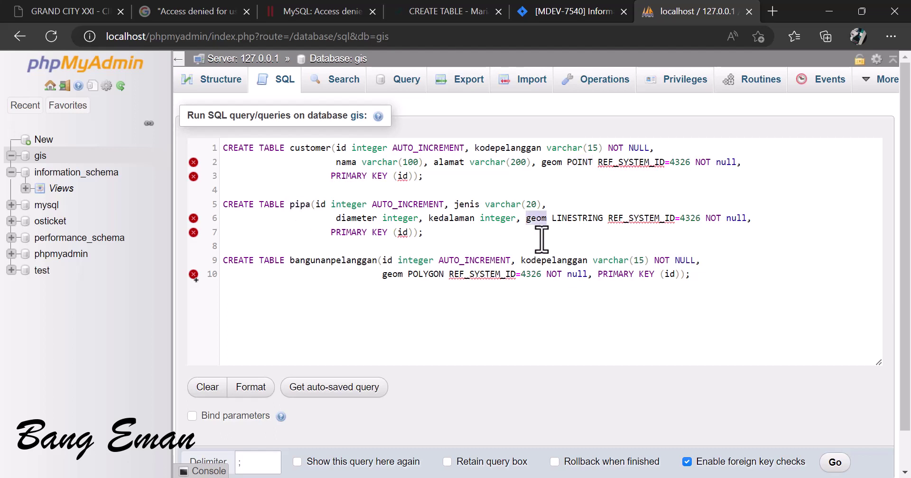
pyautogui.doubleClick(577, 219)
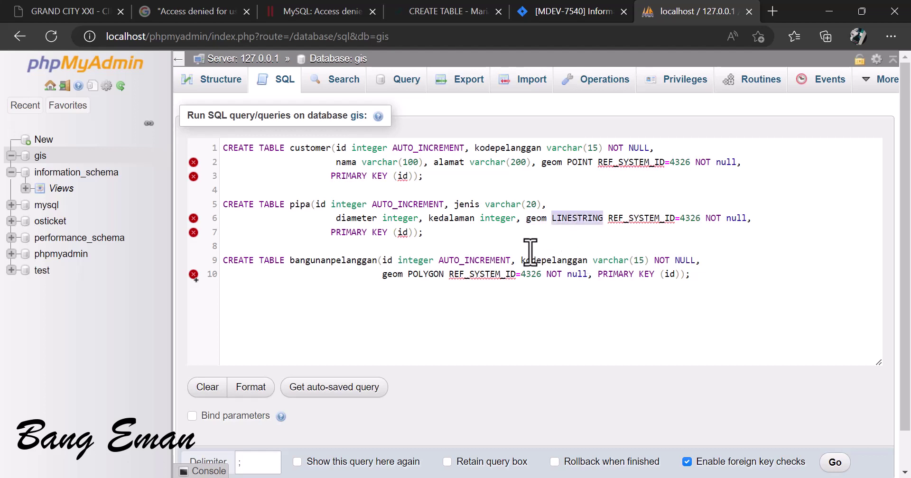
pyautogui.doubleClick(340, 269)
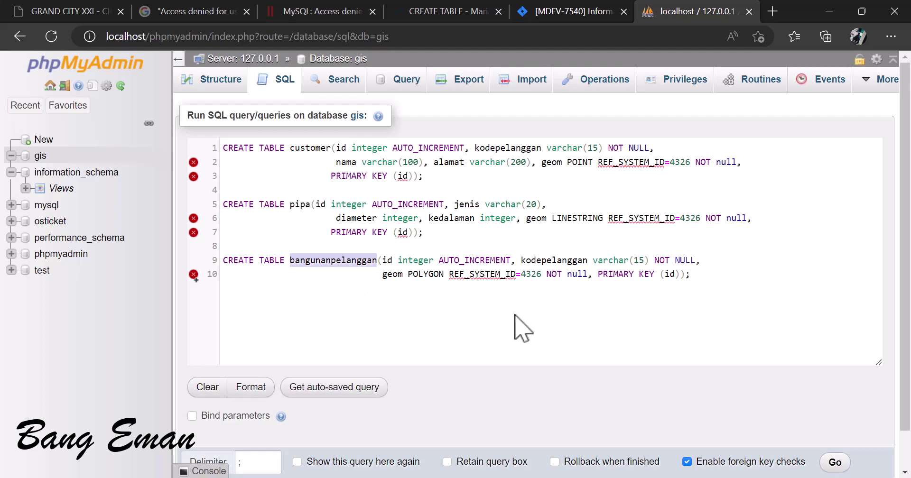
pyautogui.doubleClick(424, 274)
pyautogui.doubleClick(392, 274)
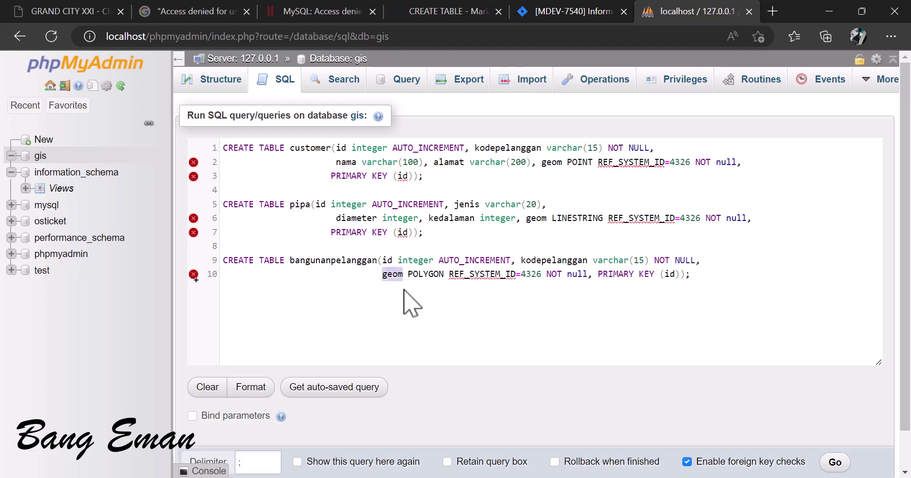
pyautogui.click(387, 261)
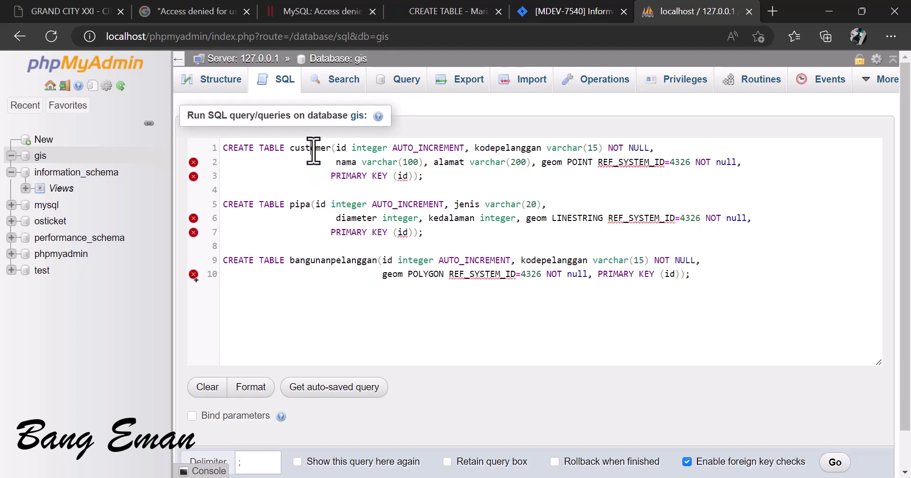
pyautogui.click(300, 204)
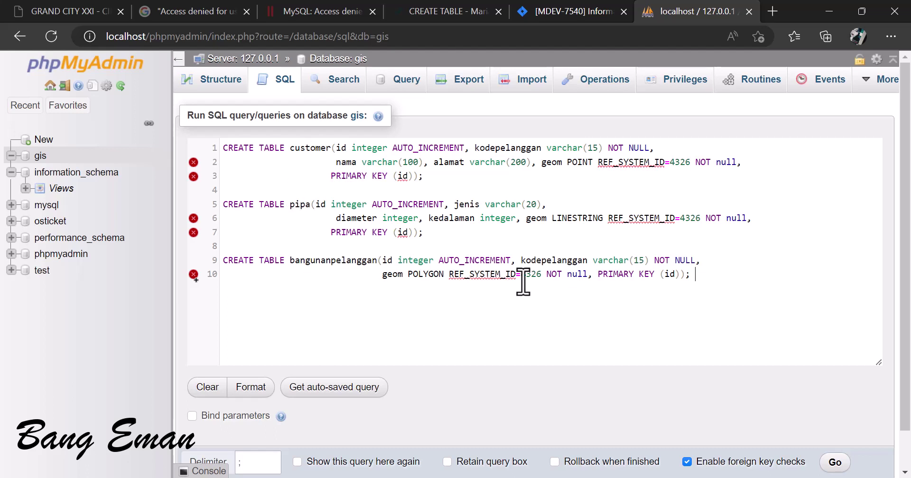
pyautogui.moveTo(693, 273); pyautogui.dragTo(224, 146)
pyautogui.click(345, 301)
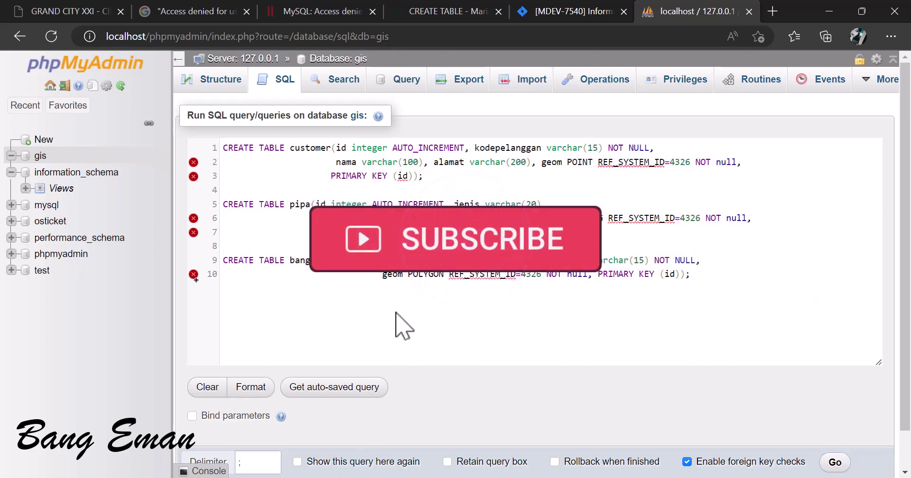
pyautogui.moveTo(193, 276)
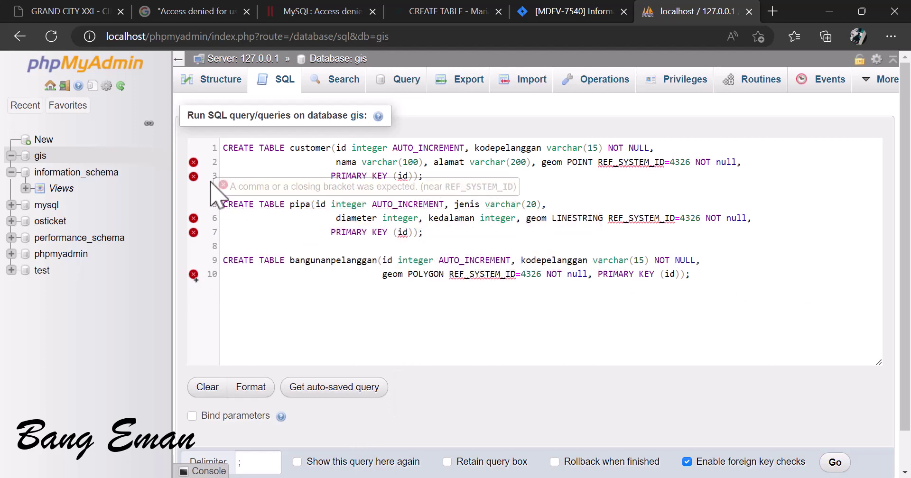
pyautogui.moveTo(194, 164)
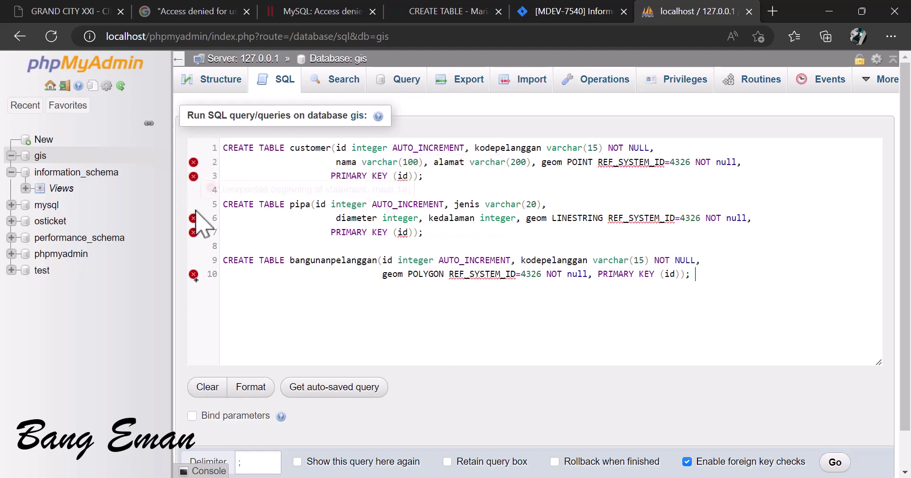
pyautogui.moveTo(193, 222)
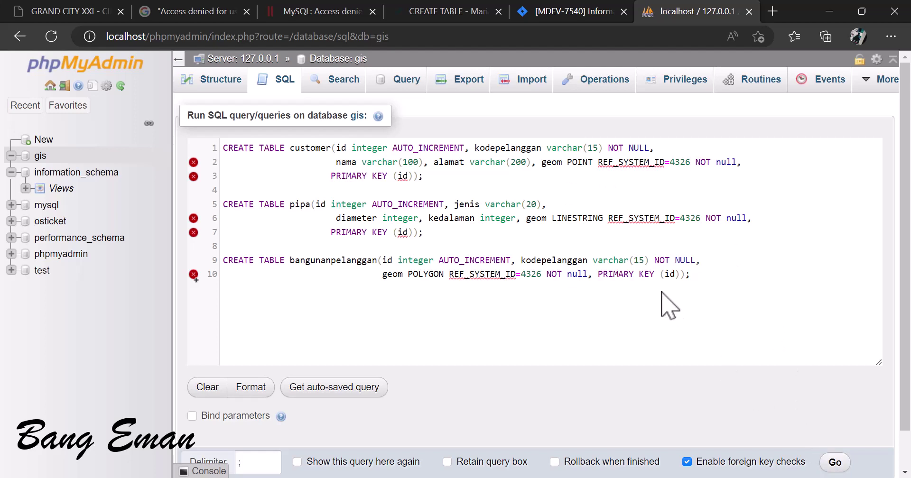
pyautogui.scroll(-1, 715, 300)
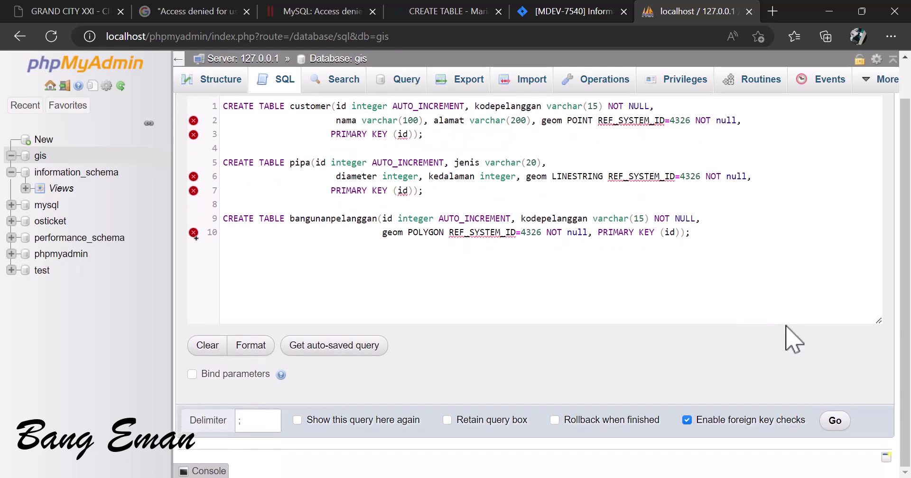
# Step: Run the three CREATE TABLE statements and view the bangunanpelanggan table structure
pyautogui.click(834, 421)
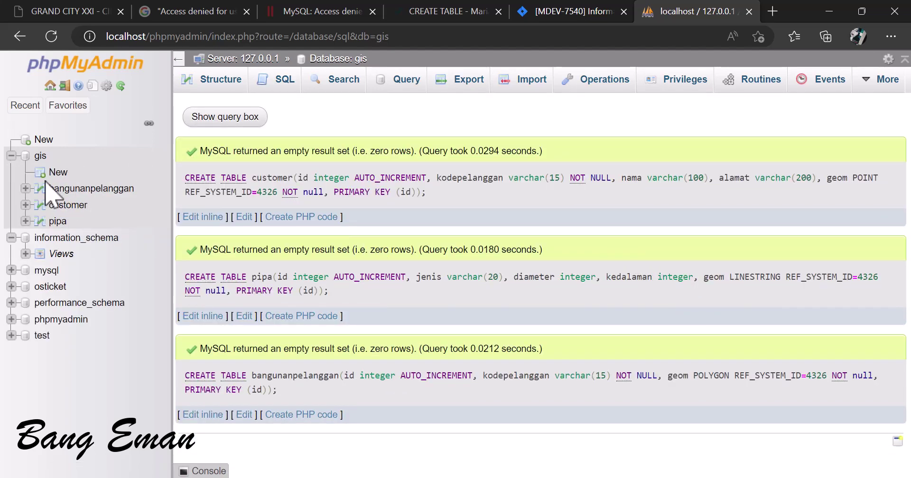
pyautogui.click(76, 190)
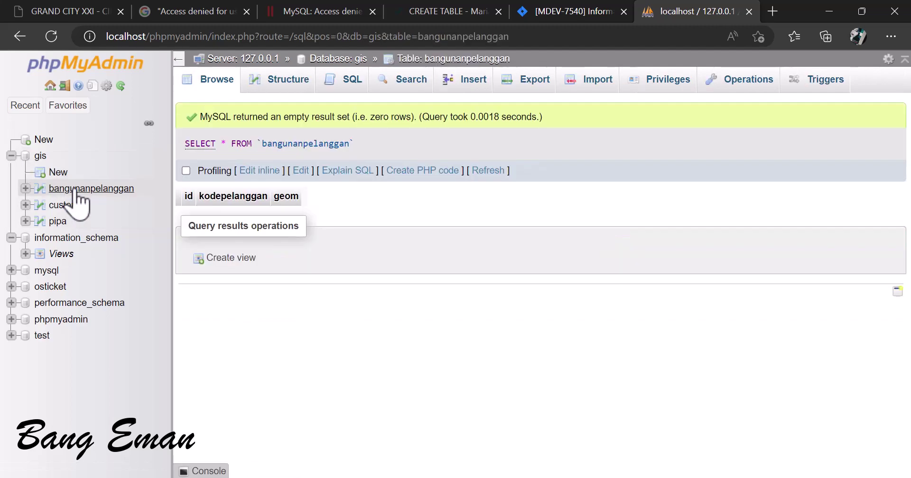
pyautogui.click(278, 84)
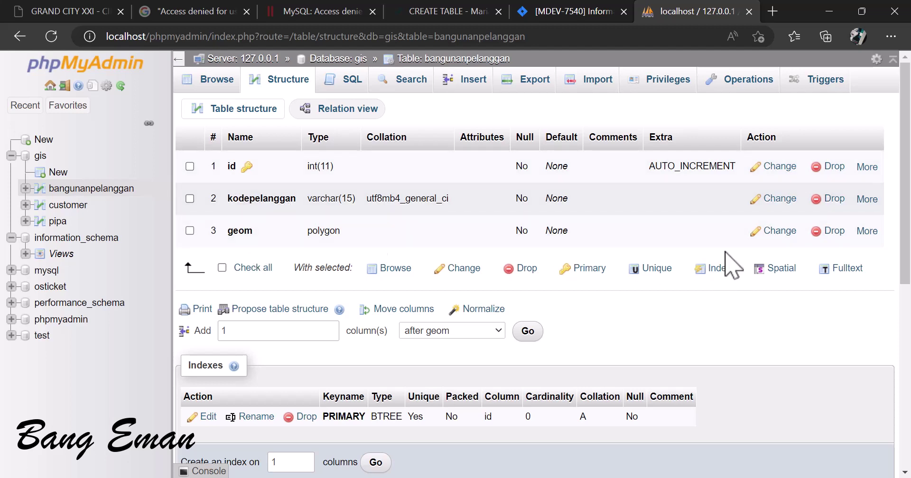
# Step: Add a spatial index on the bangunanpelanggan geom column and confirm it
pyautogui.click(870, 232)
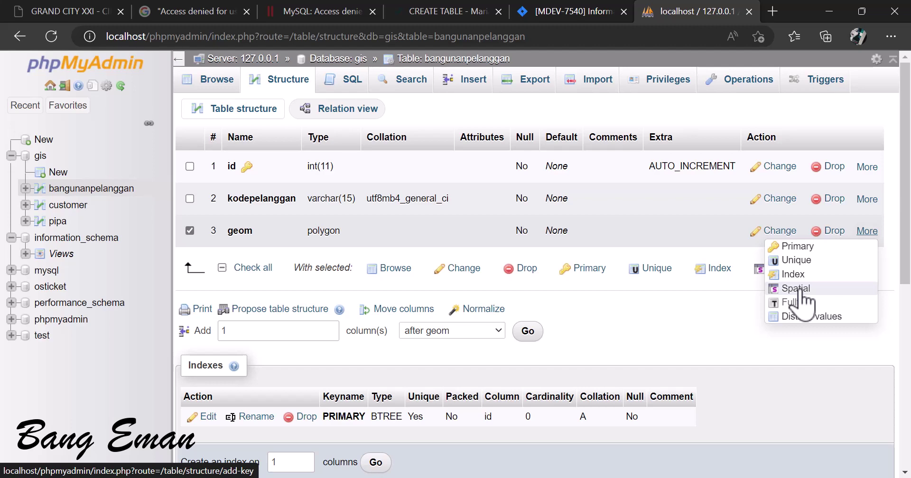
pyautogui.click(799, 290)
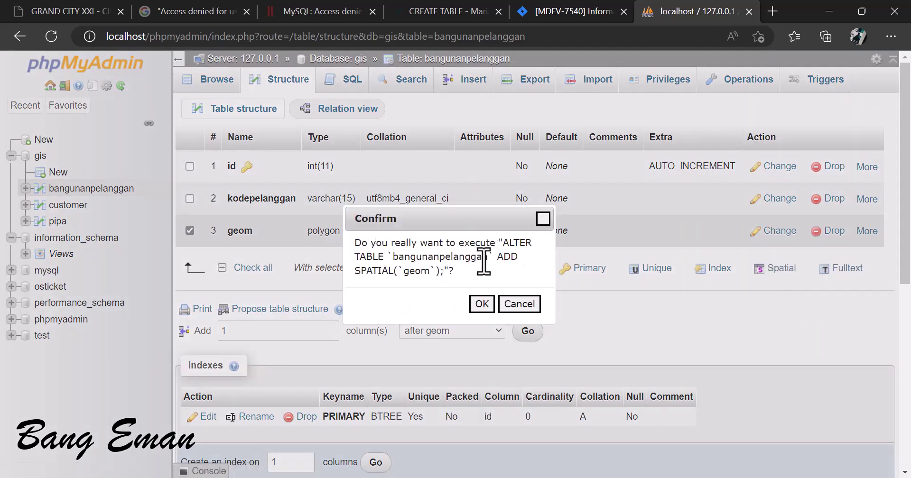
pyautogui.doubleClick(420, 271)
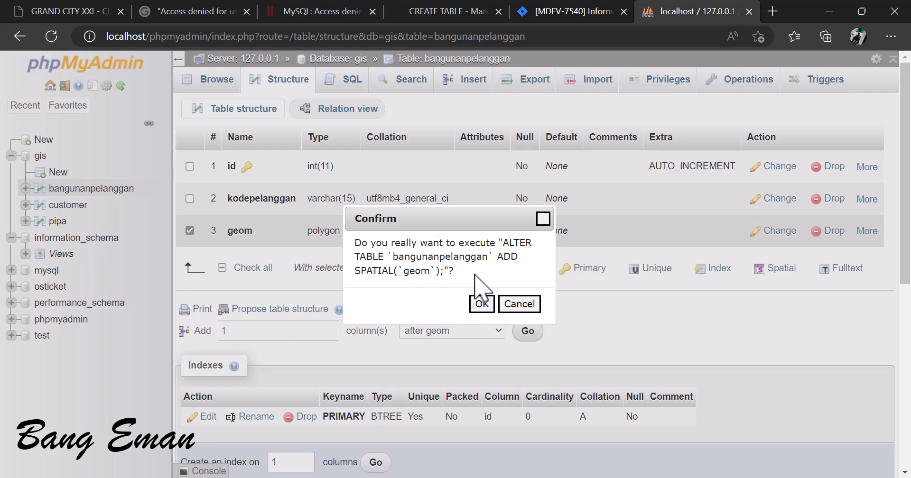
pyautogui.click(482, 304)
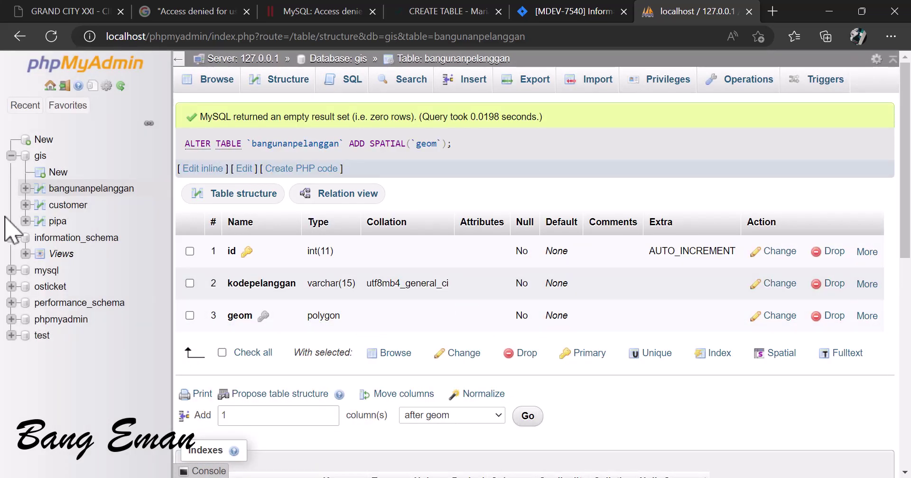
# Step: Add a spatial index on the customer table's geom column
pyautogui.click(67, 206)
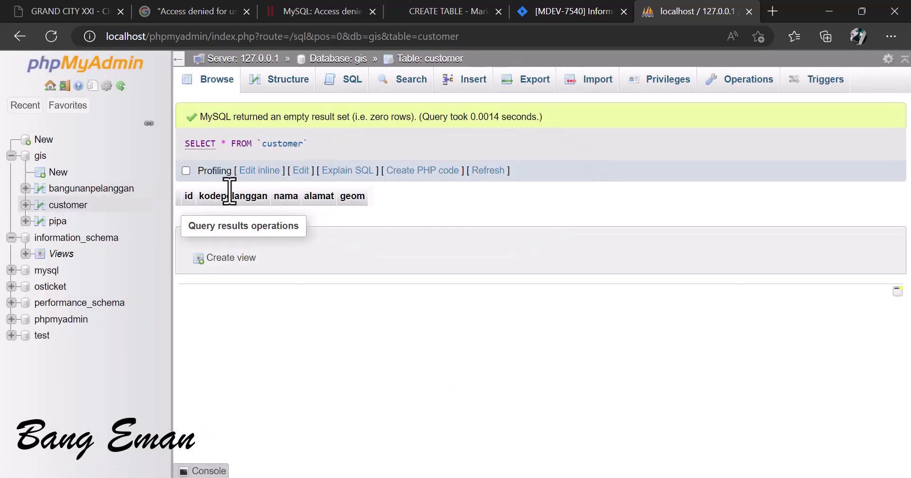
pyautogui.click(278, 82)
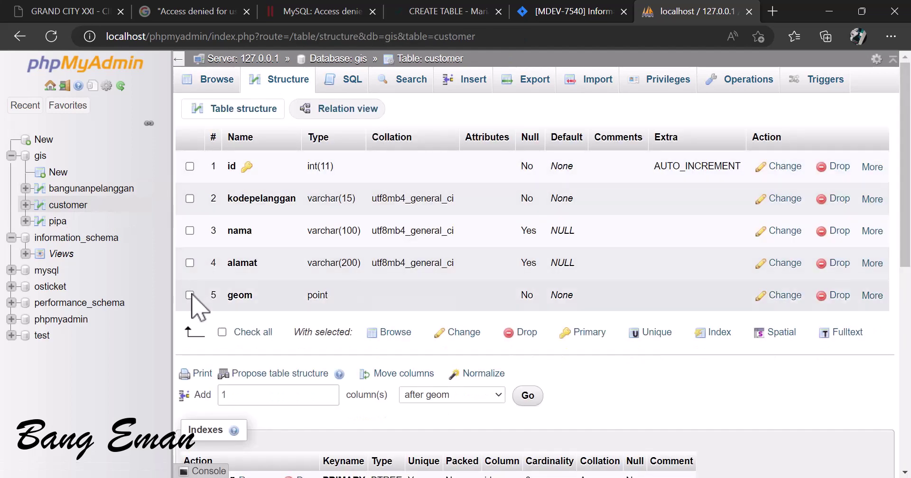
pyautogui.click(191, 295)
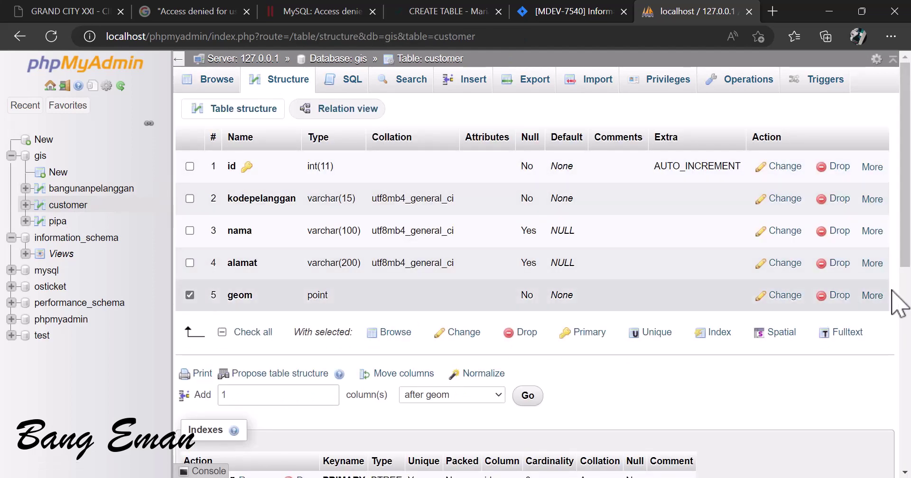
pyautogui.click(875, 296)
pyautogui.click(787, 352)
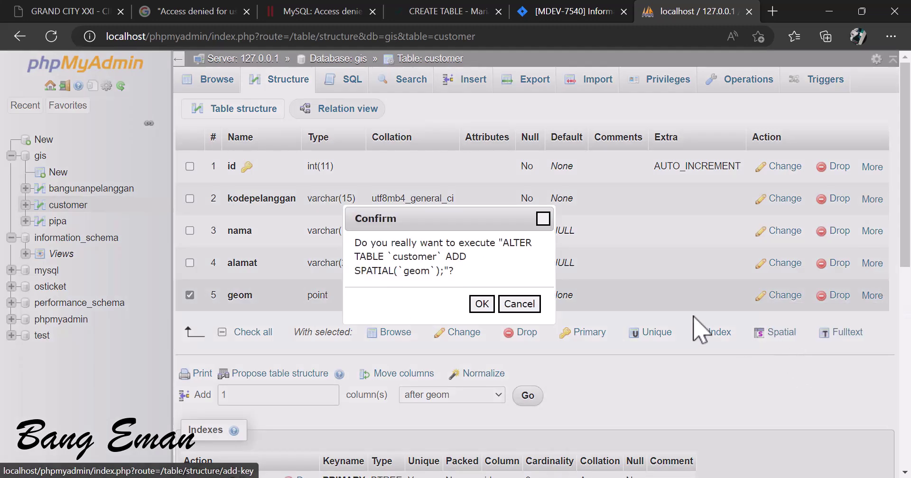
pyautogui.click(480, 304)
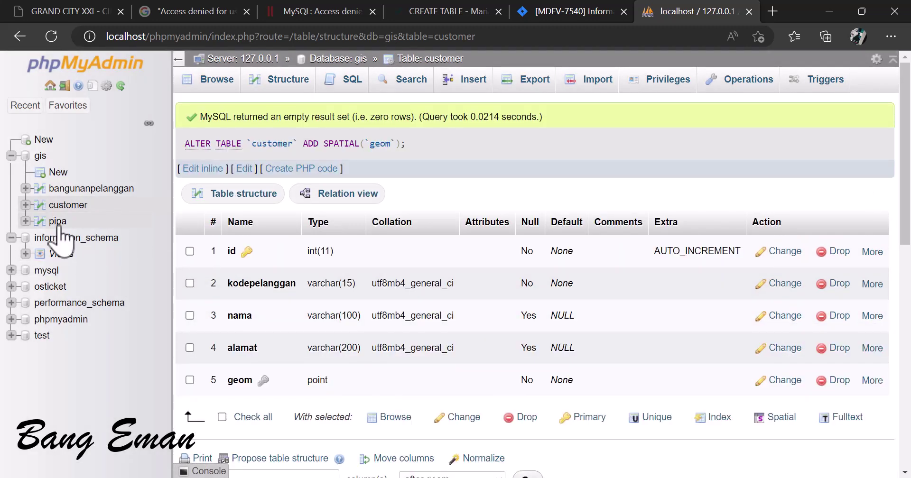
# Step: Add a spatial index on the pipa table's geom column
pyautogui.click(59, 223)
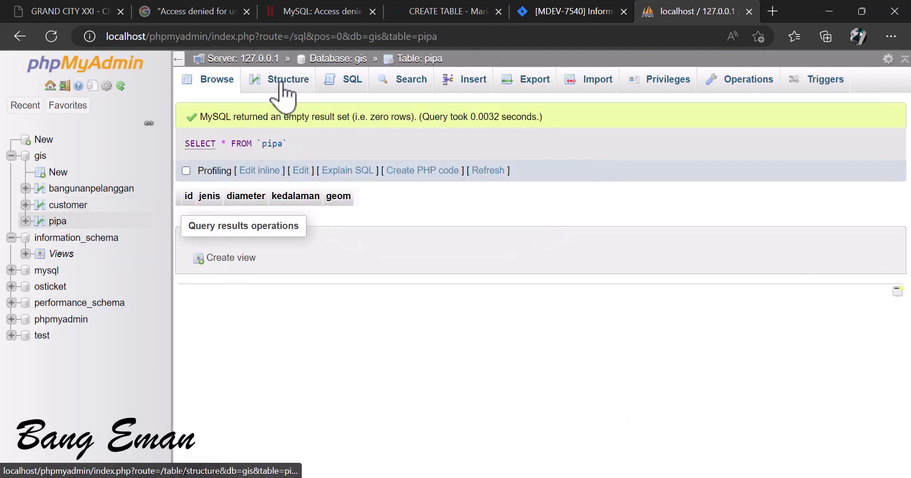
pyautogui.click(284, 91)
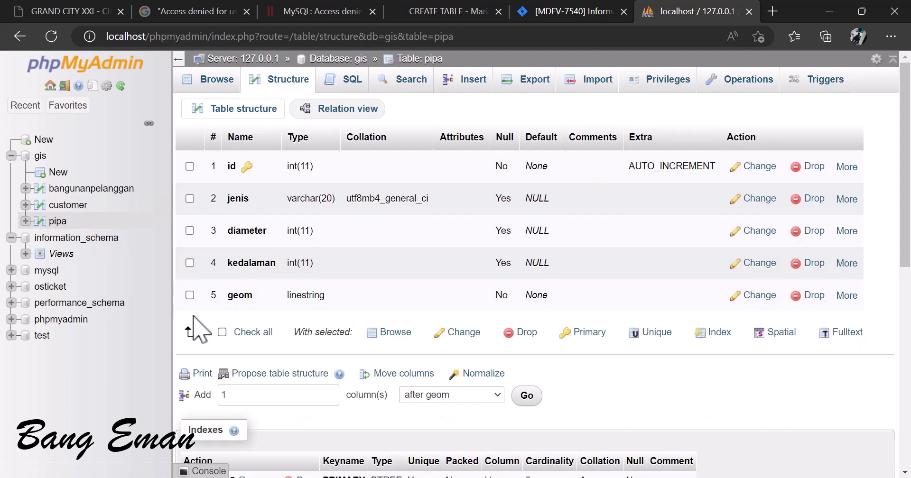
pyautogui.click(847, 296)
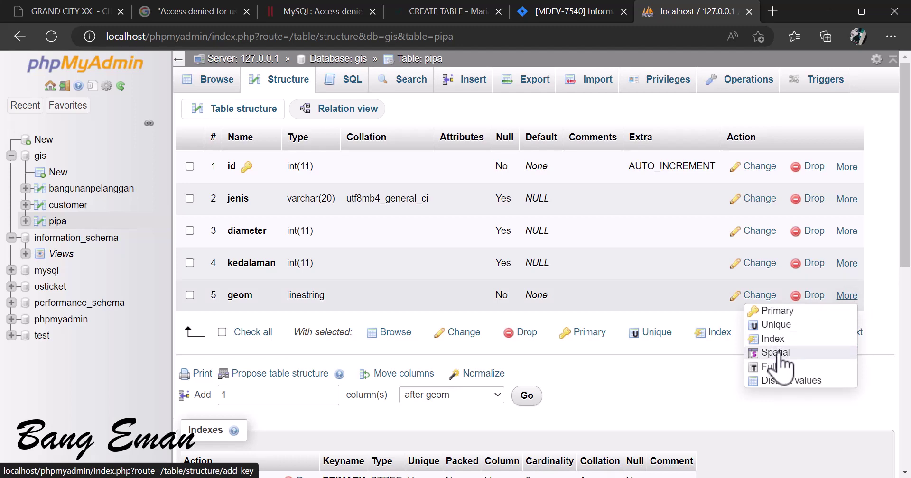
pyautogui.click(777, 355)
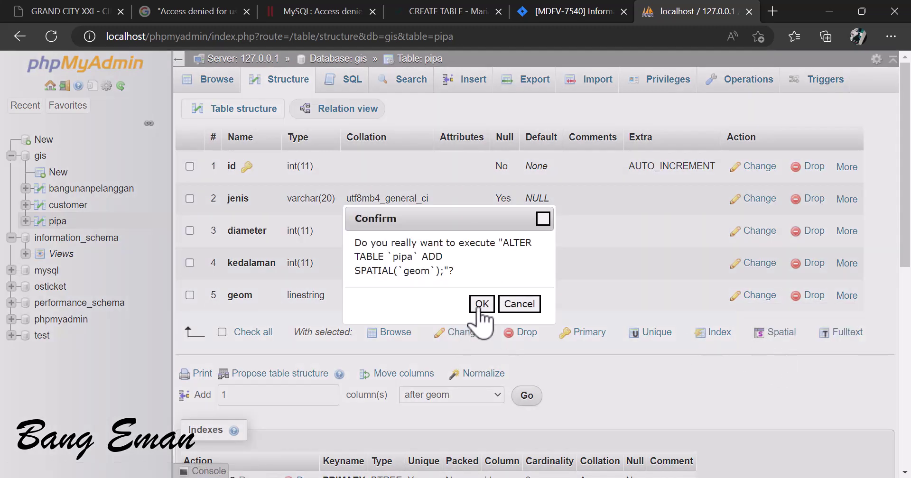
pyautogui.click(482, 304)
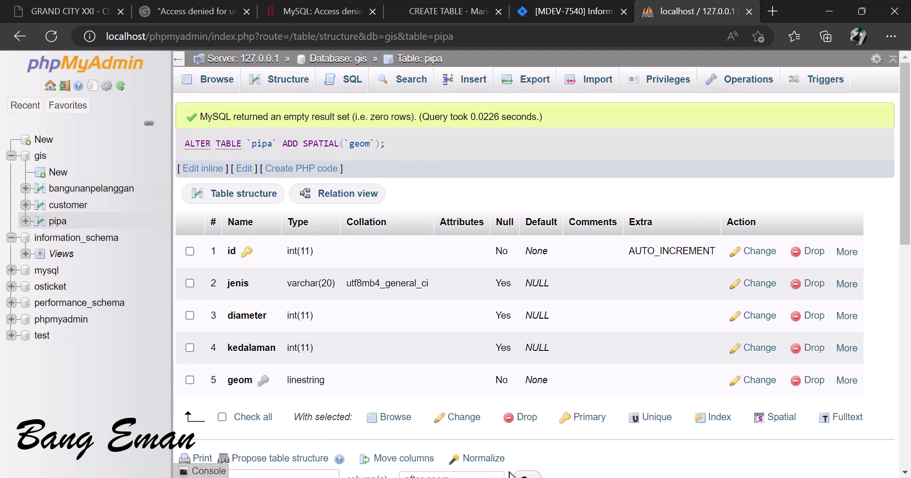
pyautogui.hotkey('alt', 'Tab')
# Step: Copy the query SELECT * FROM information_schema.GEOMETRY_COLUMNS; from Notepad and minimize Notepad
pyautogui.scroll(10, 393, 309)
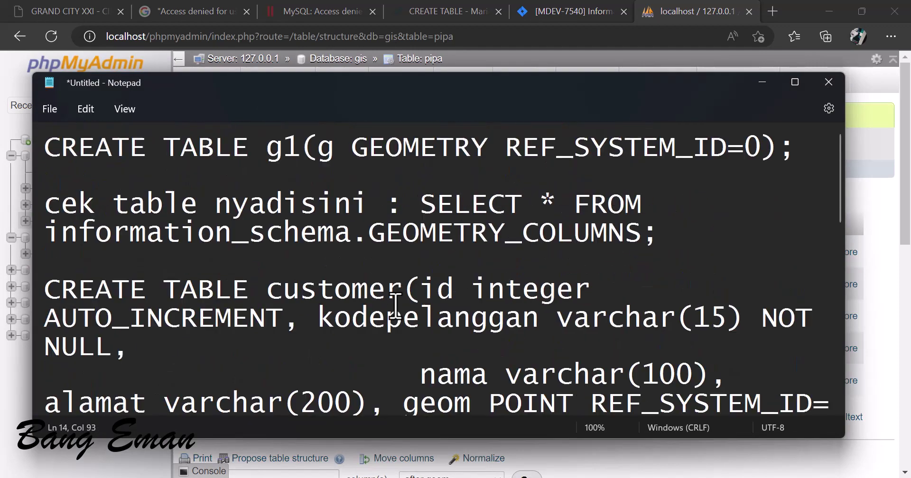
pyautogui.moveTo(420, 204); pyautogui.dragTo(656, 240)
pyautogui.hotkey('ctrl', 'c')
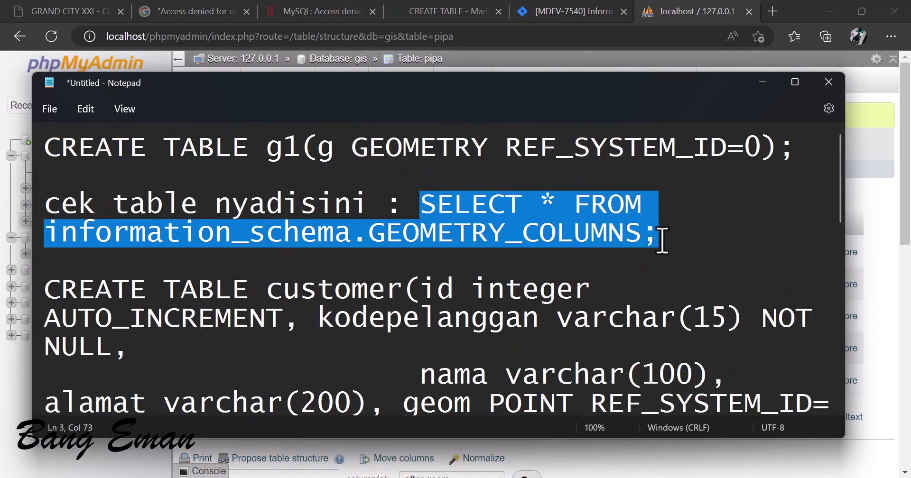
pyautogui.click(762, 82)
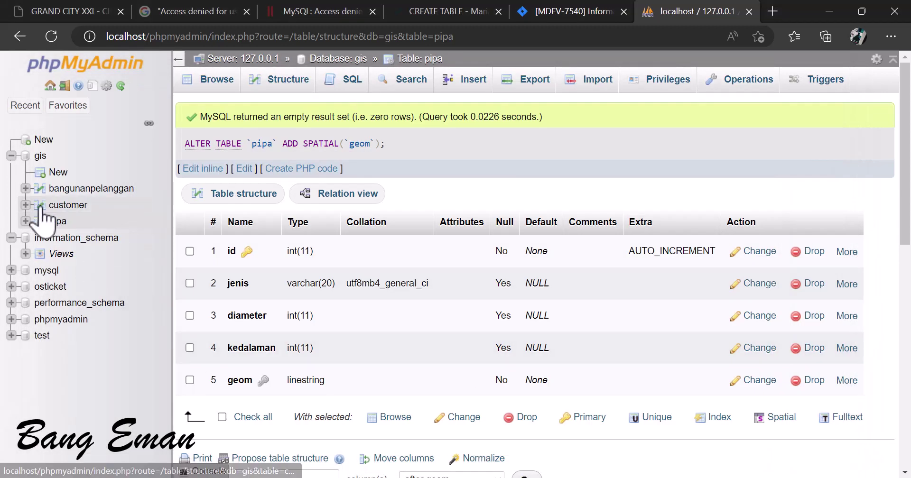
# Step: Replace the query box text with the GEOMETRY_COLUMNS query and run it
pyautogui.click(351, 81)
pyautogui.hotkey('ctrl', 'a')
pyautogui.hotkey('ctrl', 'v')
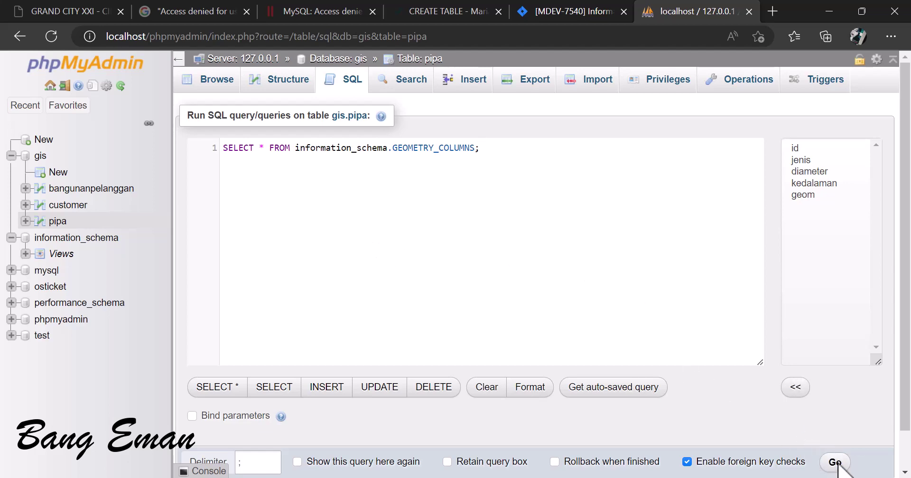
pyautogui.click(836, 463)
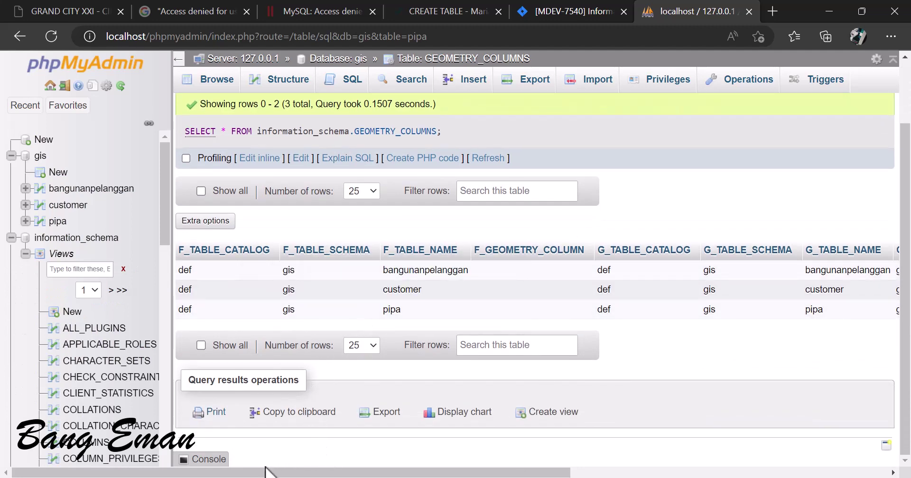
# Step: Check that the results list SRID 4326 for all three geom columns, then return to the gis database
pyautogui.moveTo(265, 471); pyautogui.dragTo(392, 471)
pyautogui.scroll(2, 341, 220)
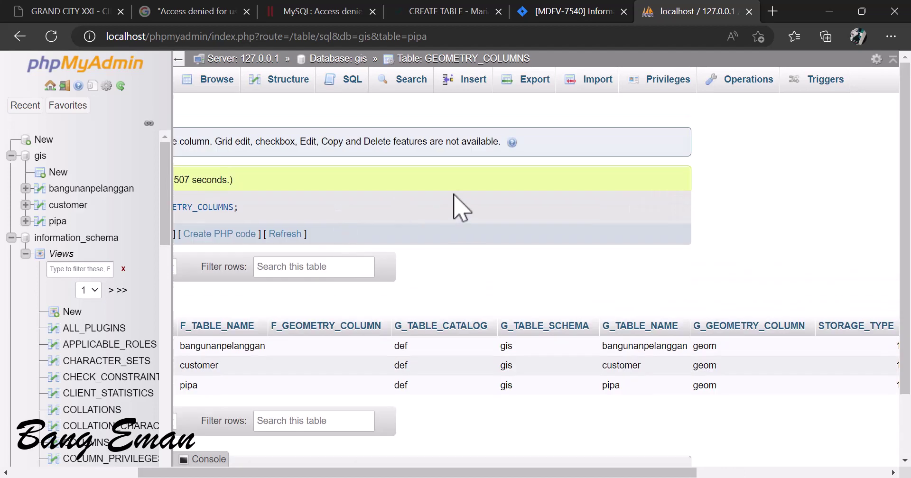
pyautogui.keyDown('shift'); pyautogui.click(549, 468); pyautogui.keyUp('shift')
pyautogui.scroll(-2, 525, 386)
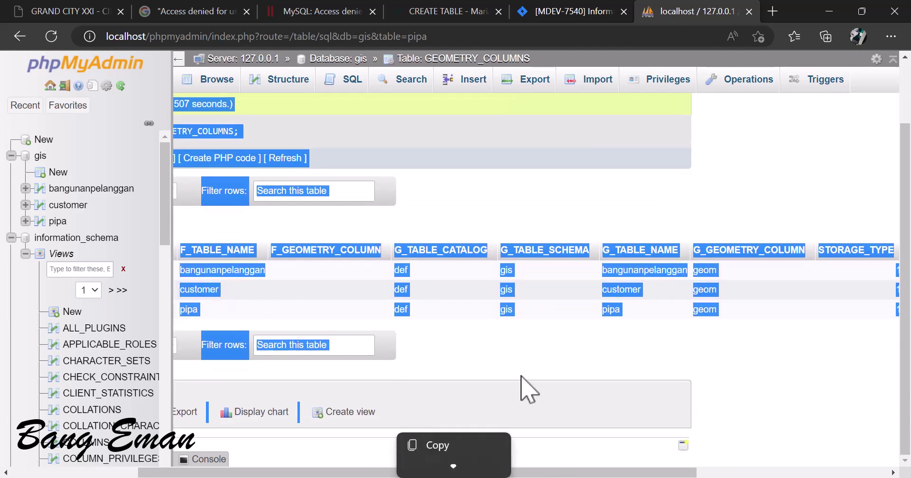
pyautogui.moveTo(417, 473); pyautogui.dragTo(291, 473)
pyautogui.click(562, 147)
pyautogui.scroll(2, 417, 166)
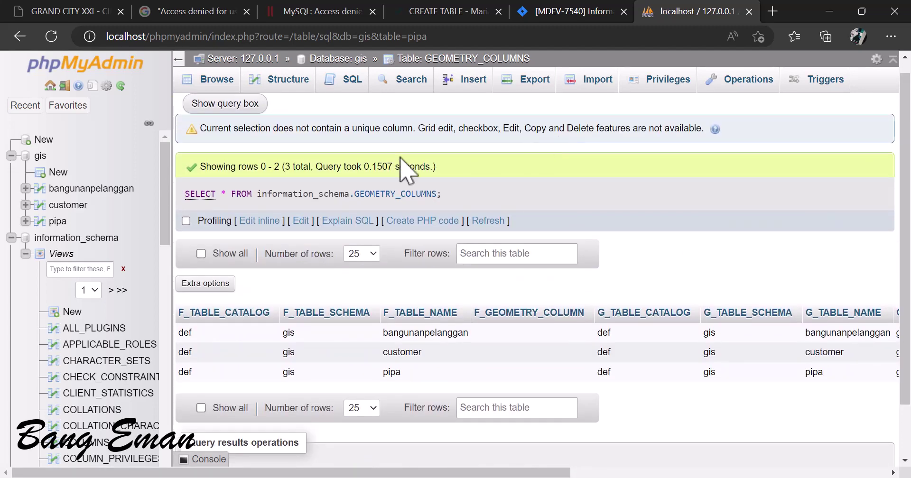
pyautogui.moveTo(257, 194); pyautogui.dragTo(463, 203)
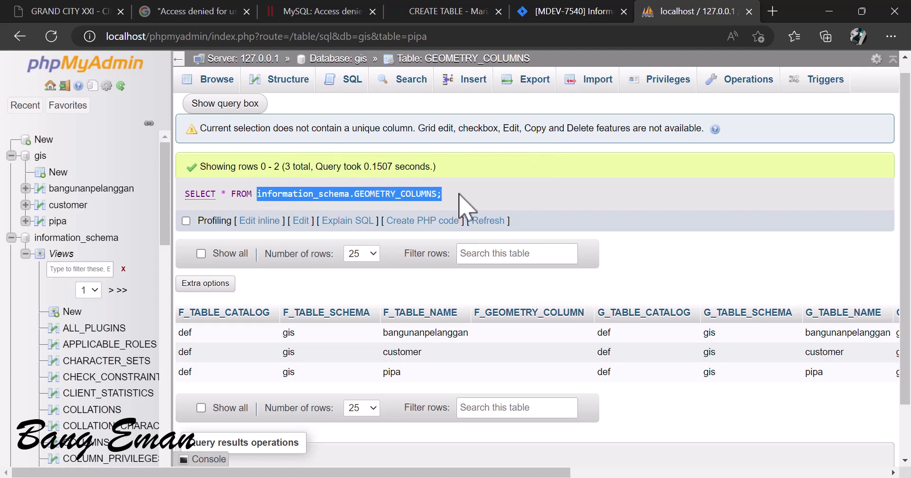
pyautogui.moveTo(530, 473); pyautogui.dragTo(772, 473)
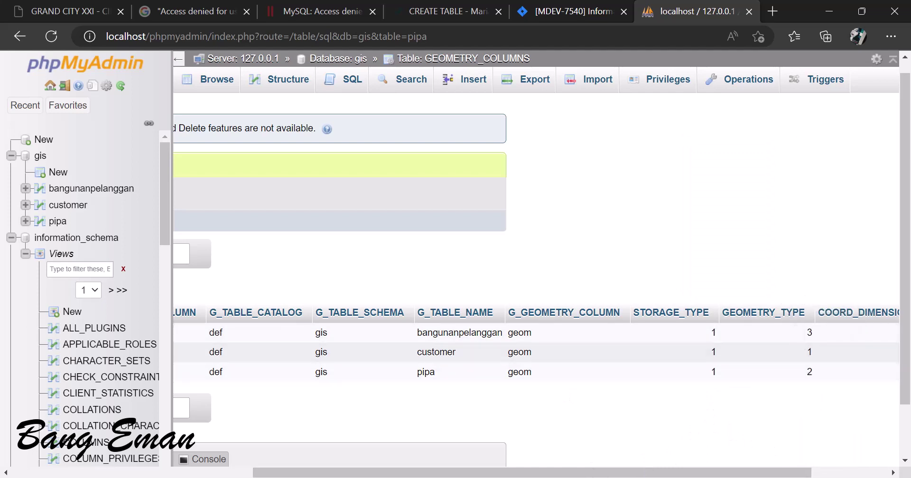
pyautogui.moveTo(715, 473); pyautogui.dragTo(773, 473)
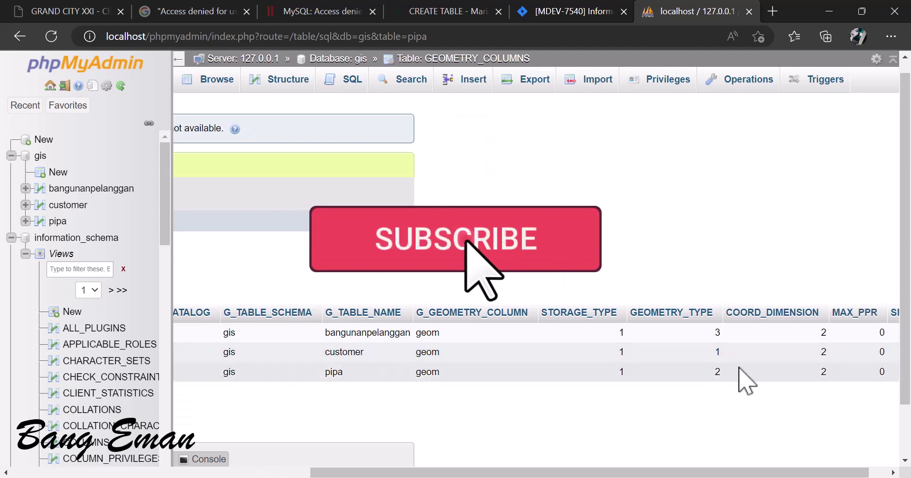
pyautogui.moveTo(764, 473); pyautogui.dragTo(782, 473)
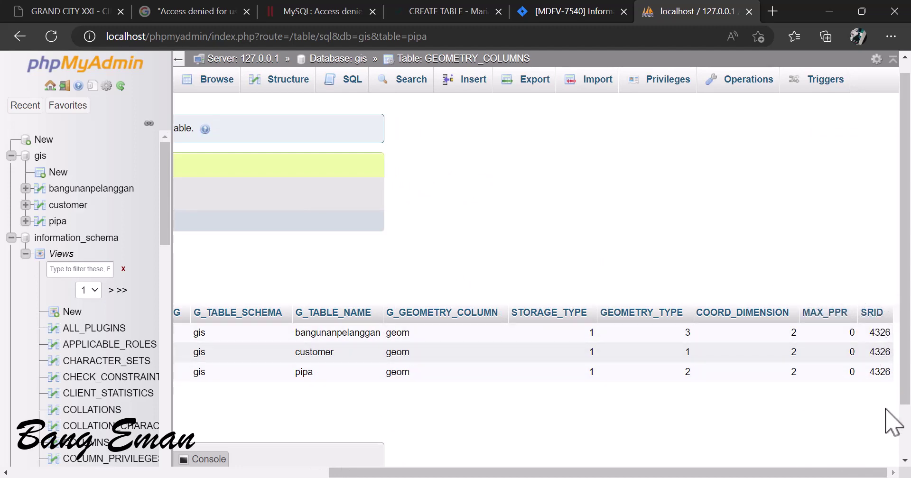
pyautogui.moveTo(835, 474); pyautogui.dragTo(520, 473)
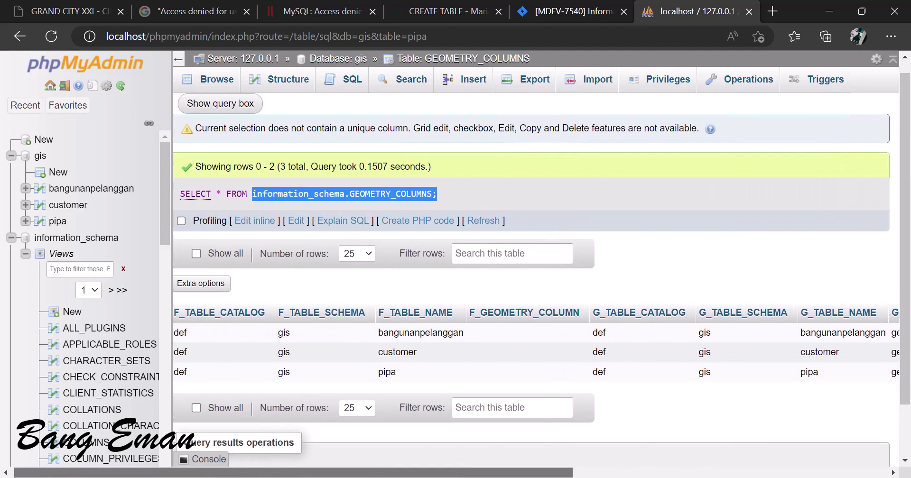
pyautogui.click(40, 157)
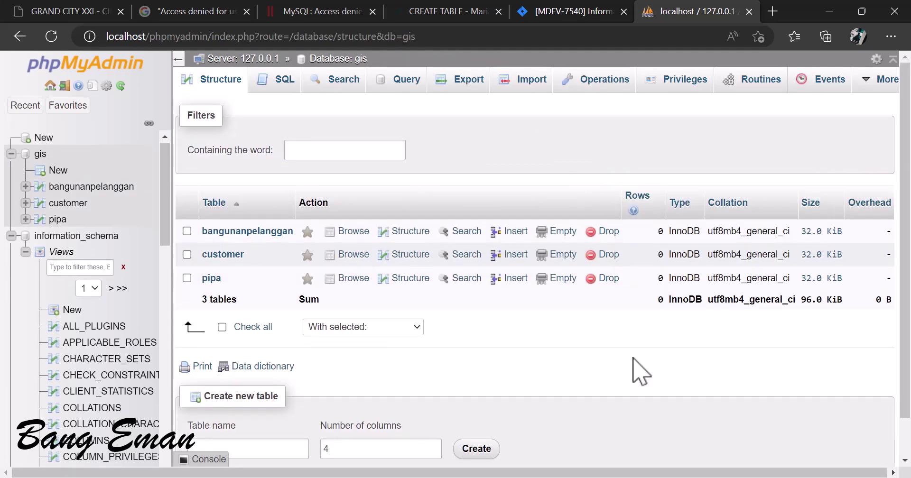
pyautogui.click(647, 474)
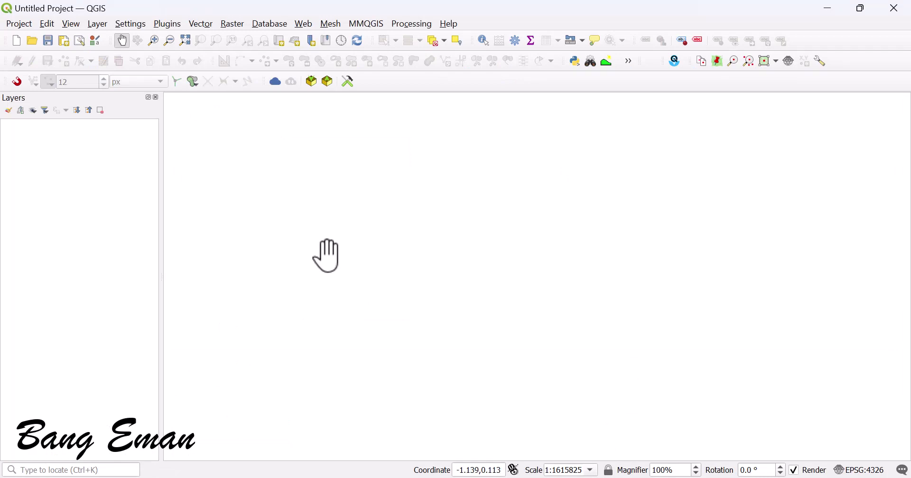
# Step: Widen the map area and open the Add Vector Layer window
pyautogui.moveTo(162, 181); pyautogui.dragTo(161, 182)
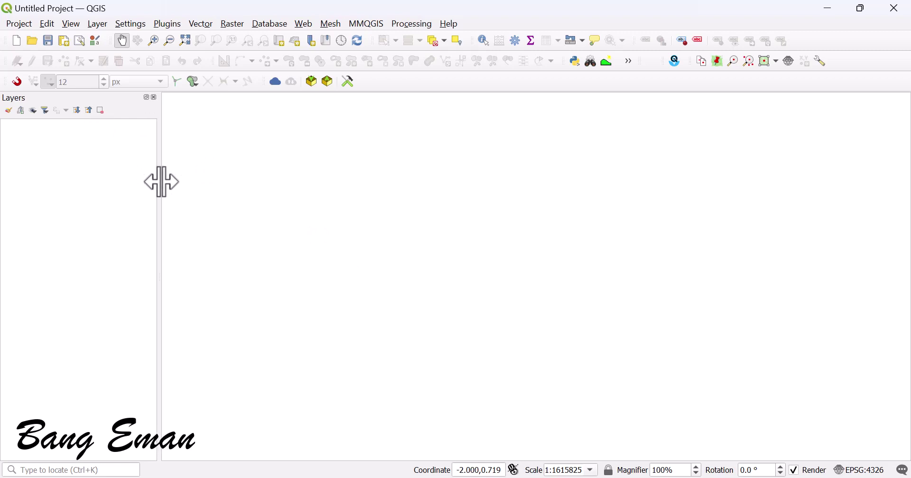
pyautogui.click(98, 25)
pyautogui.moveTo(118, 71)
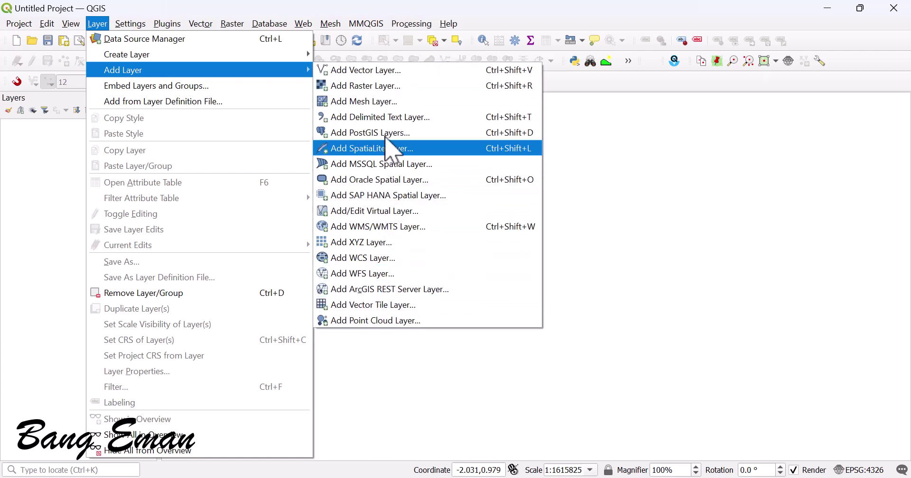
pyautogui.click(370, 75)
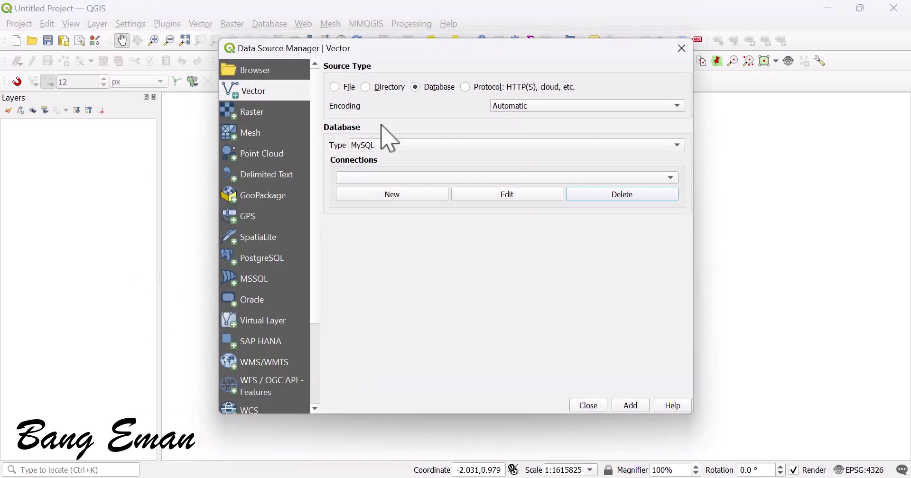
# Step: Set the source type to Database with MySQL type and begin a new connection
pyautogui.click(347, 88)
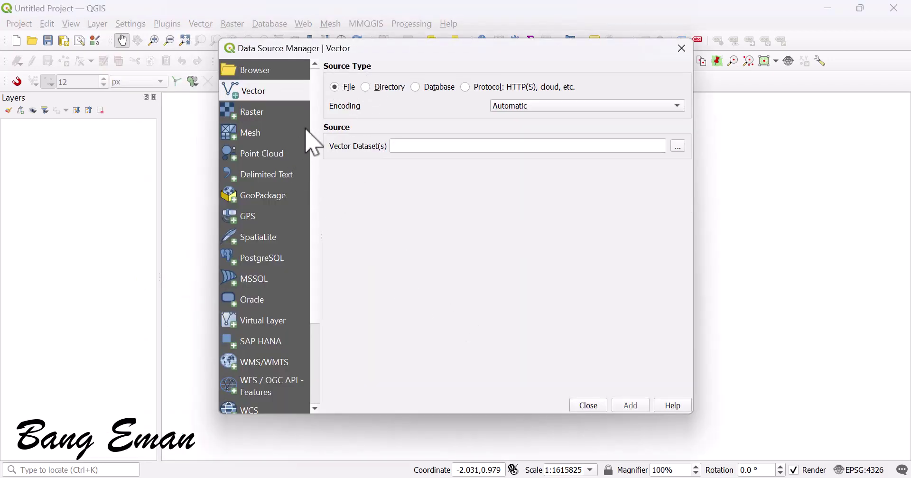
pyautogui.click(380, 91)
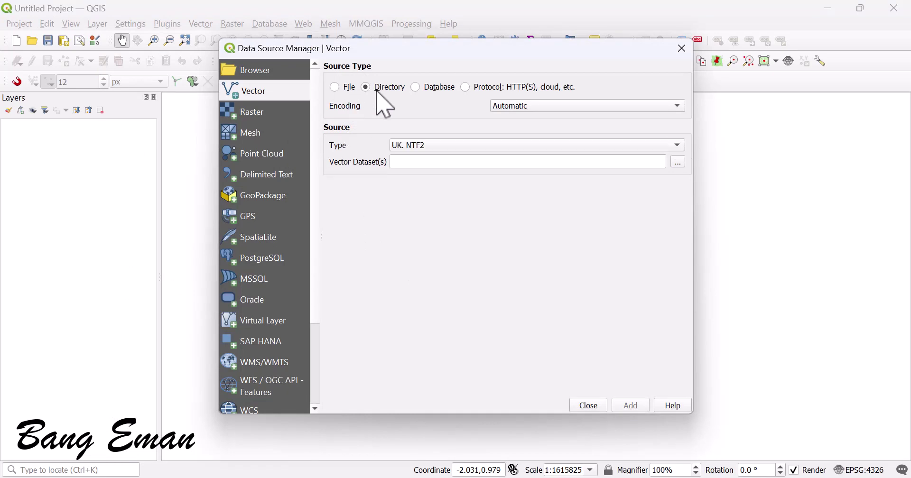
pyautogui.click(426, 88)
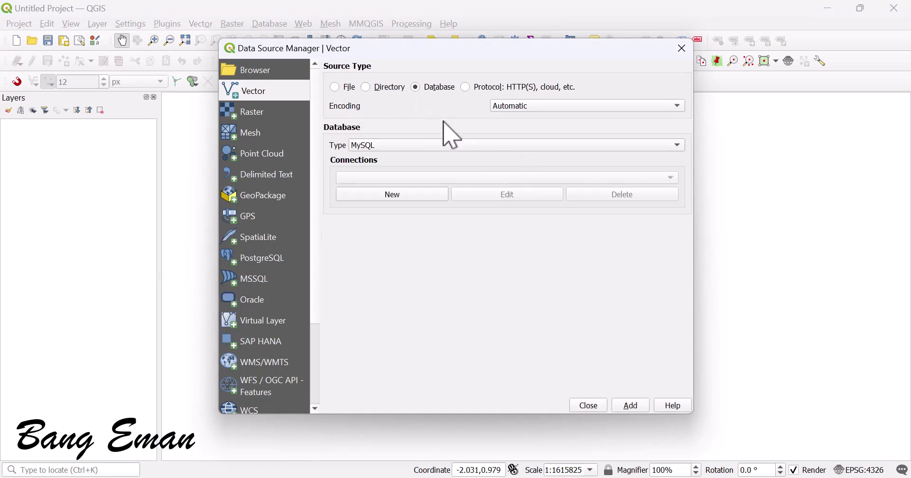
pyautogui.click(403, 147)
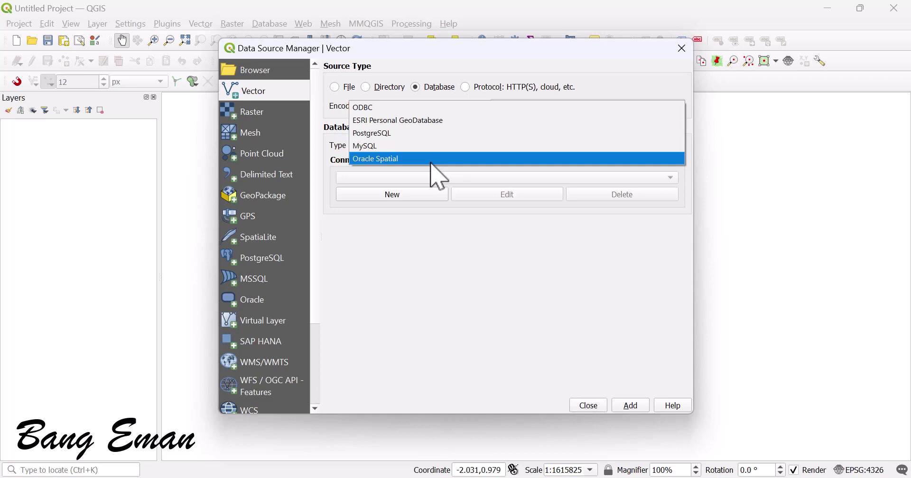
pyautogui.click(419, 147)
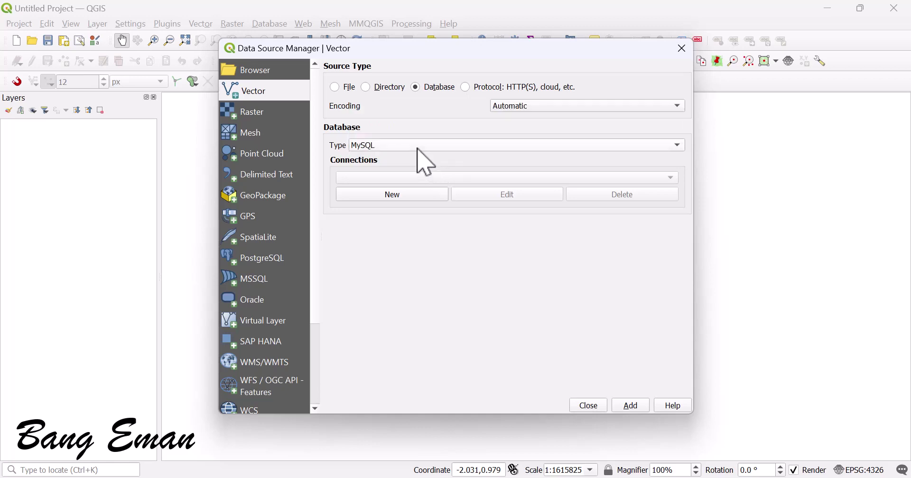
pyautogui.click(404, 195)
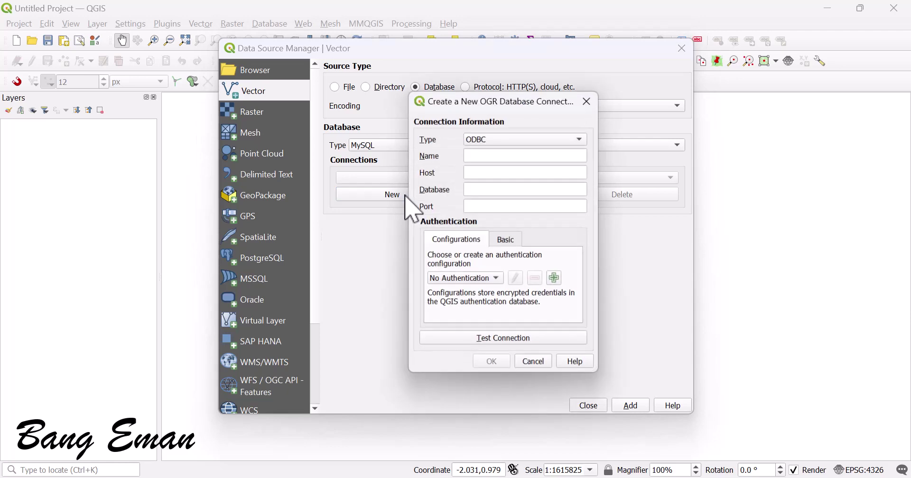
# Step: Fill in a MySQL connection named mysqlspatial: host localhost, database gis, port 3306, checked against XAMPP
pyautogui.click(518, 140)
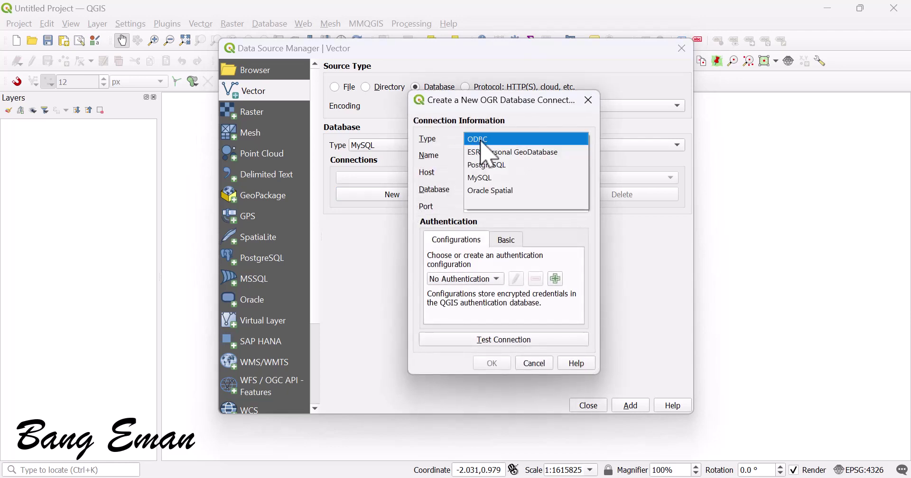
pyautogui.click(496, 179)
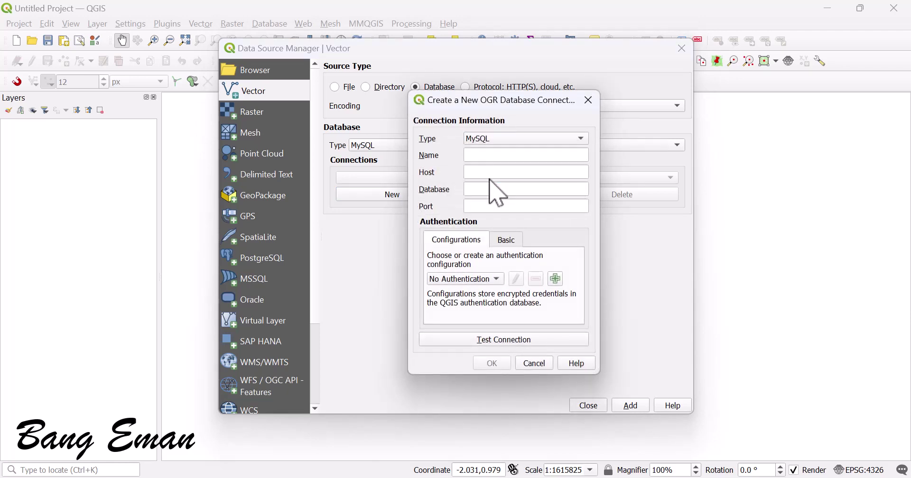
pyautogui.click(489, 142)
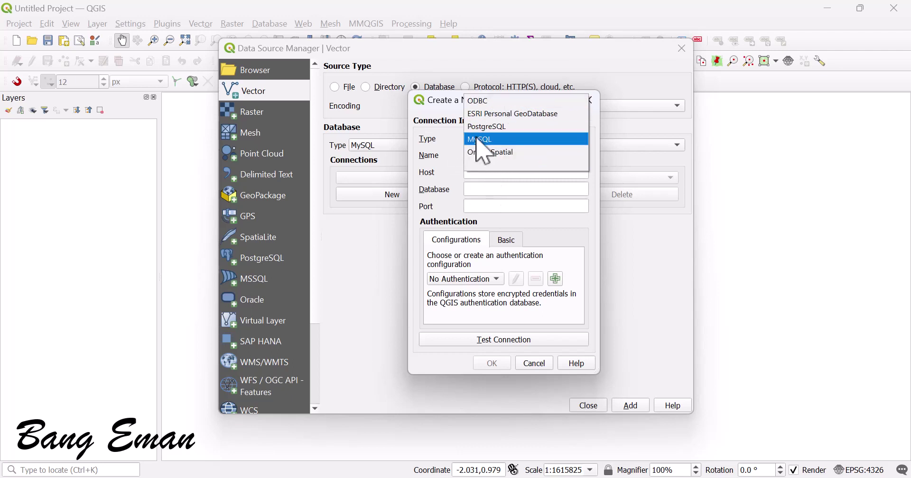
pyautogui.click(486, 140)
pyautogui.click(479, 154)
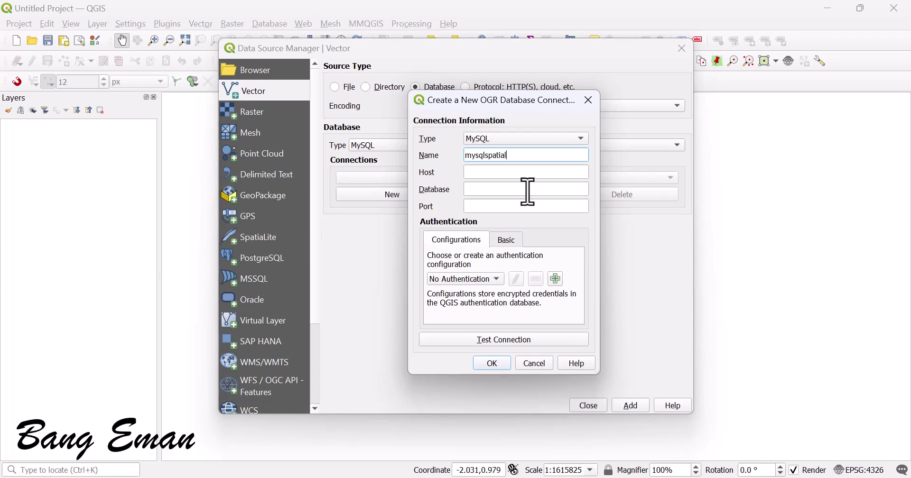
pyautogui.click(513, 173)
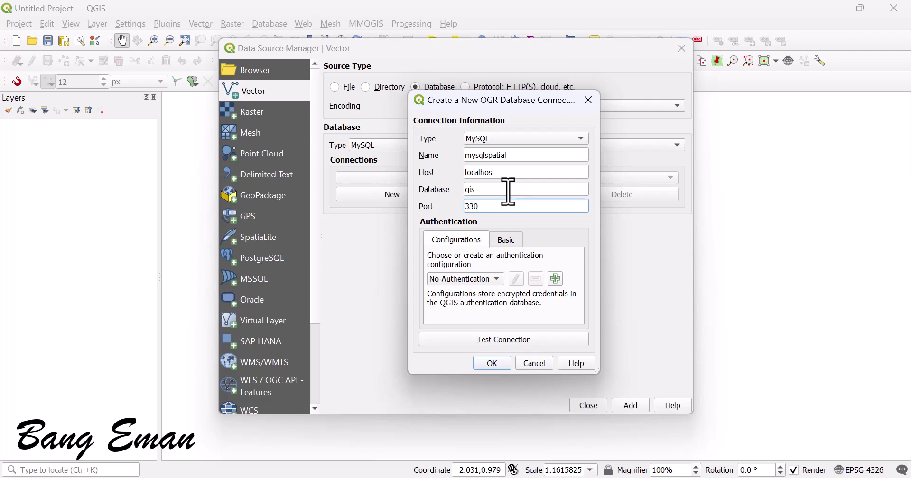
pyautogui.write('6')
pyautogui.moveTo(619, 476)
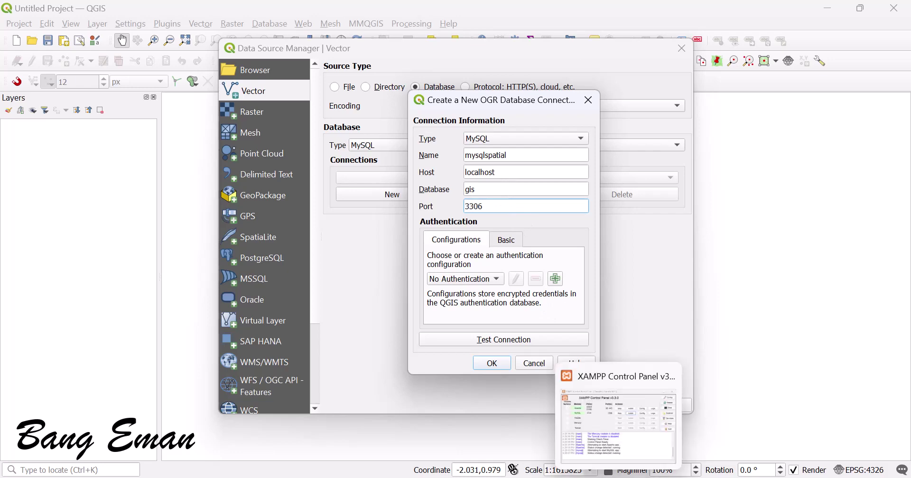
pyautogui.click(619, 422)
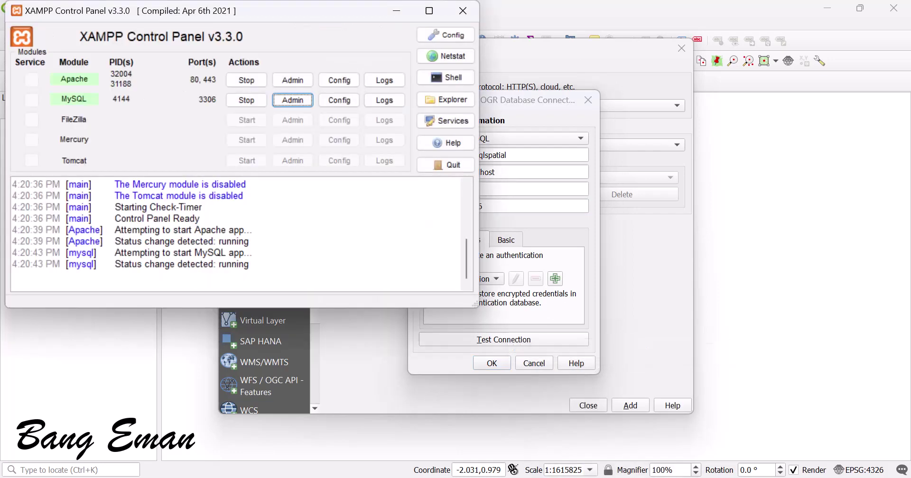
pyautogui.hotkey('alt', 'Tab')
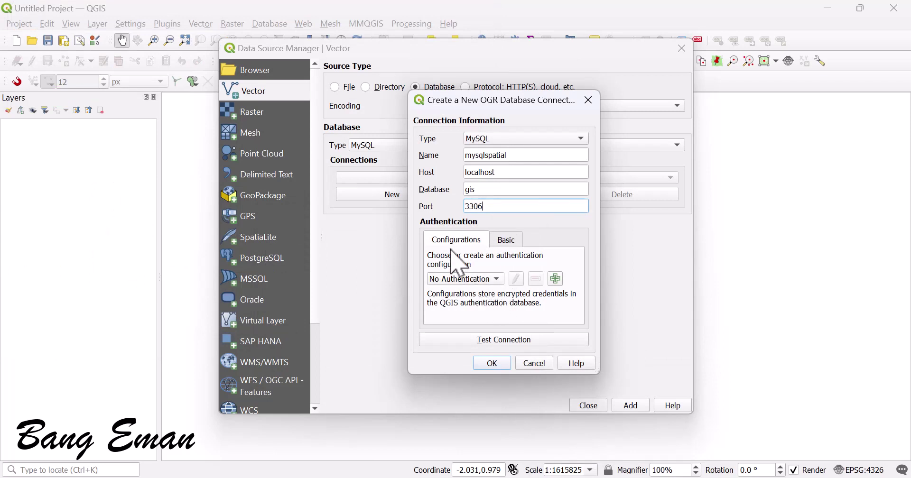
# Step: Review the connection's authentication options, leaving it on No Authentication for now
pyautogui.click(505, 241)
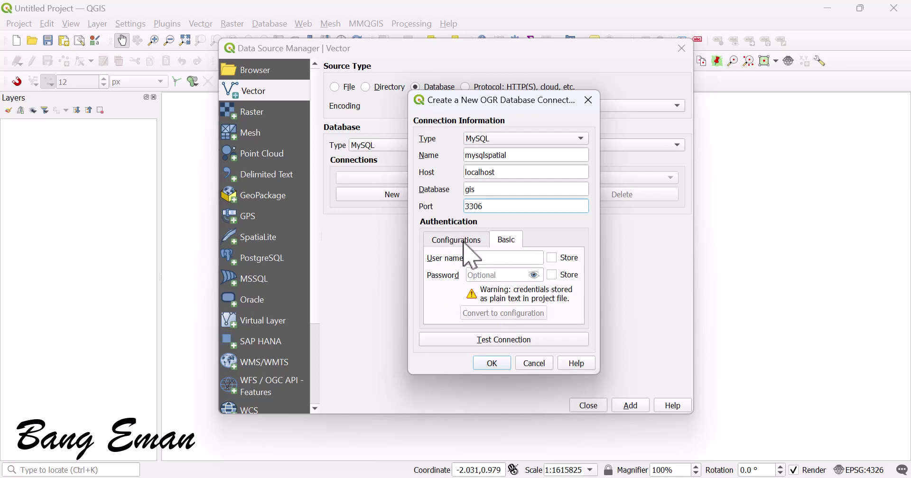
pyautogui.click(457, 241)
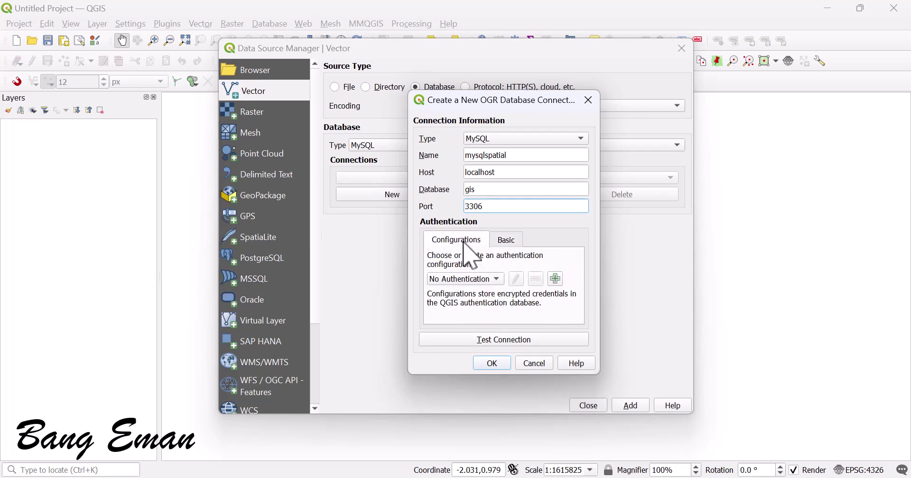
pyautogui.click(483, 279)
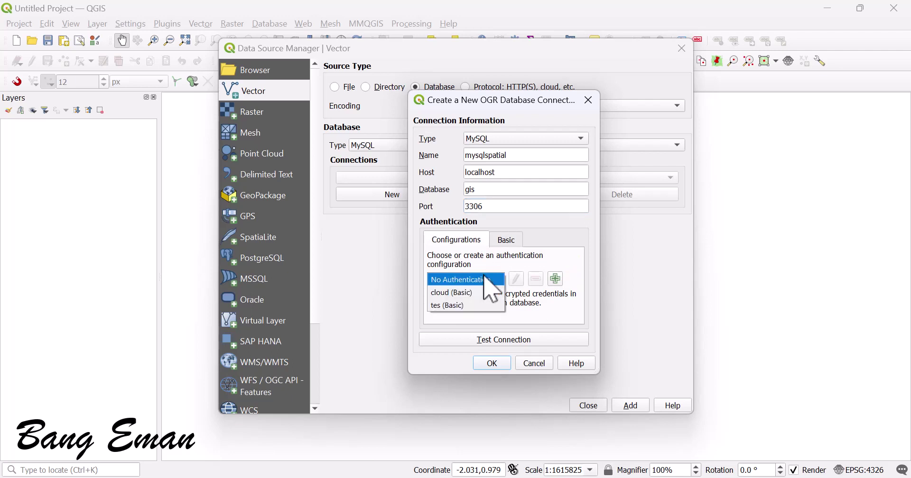
pyautogui.click(462, 267)
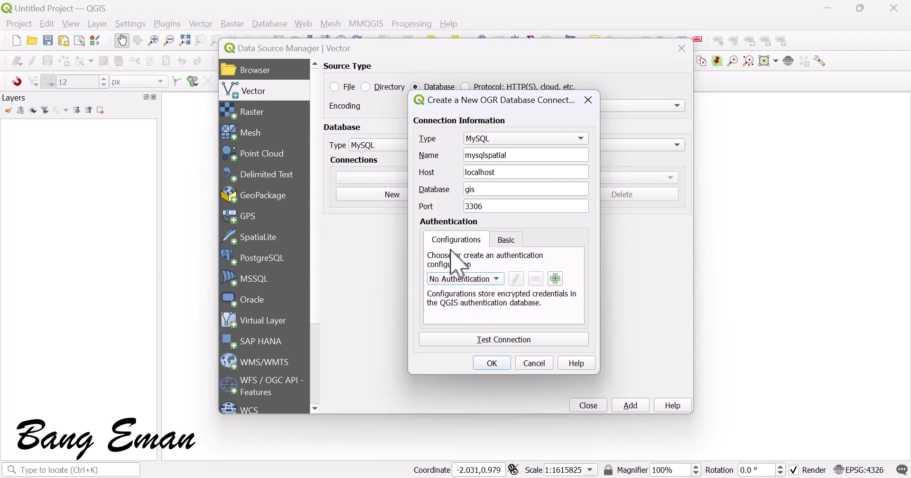
pyautogui.click(556, 279)
pyautogui.click(541, 79)
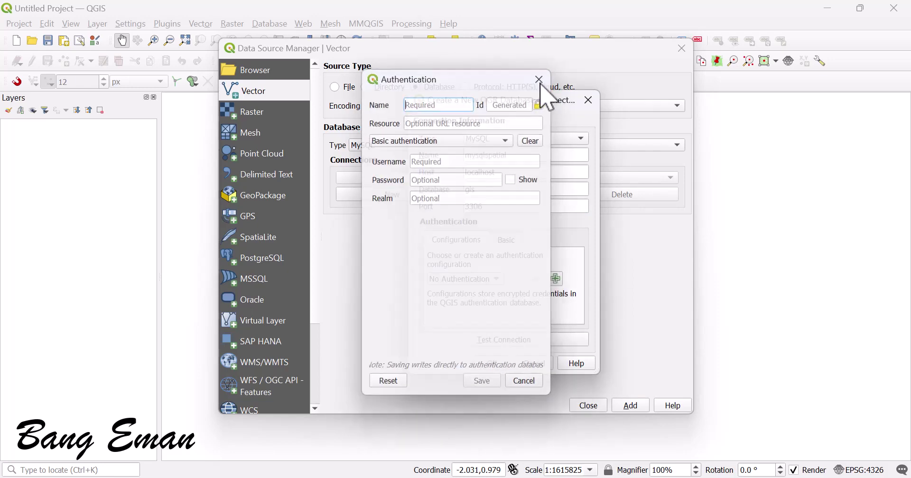
# Step: Save a Basic authentication configuration MysqlSpatial holding the database username and password for the connection
pyautogui.click(557, 279)
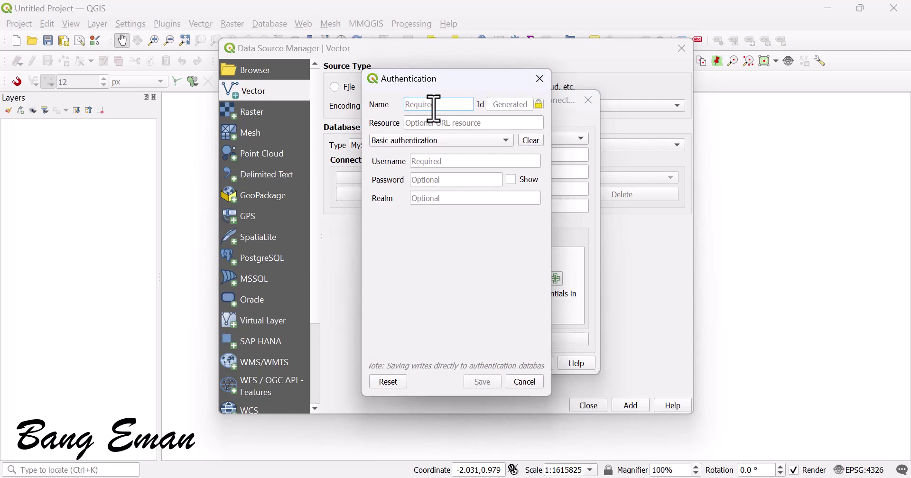
pyautogui.click(448, 142)
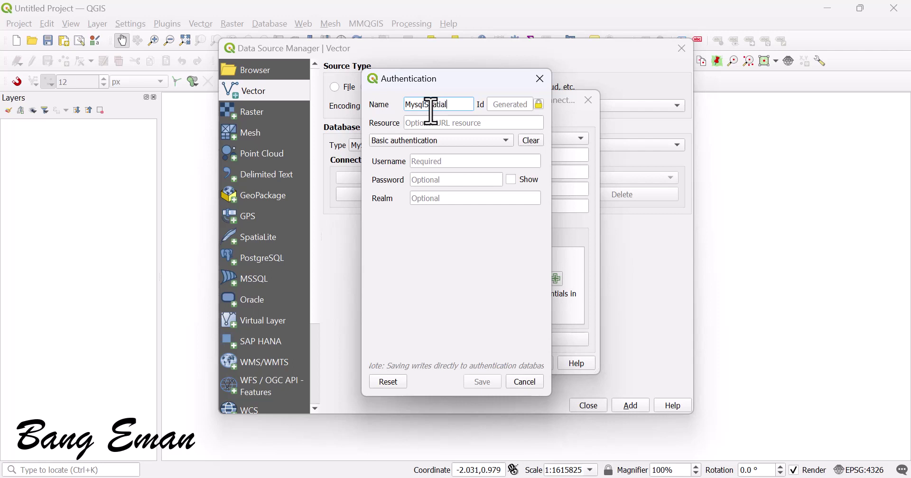
pyautogui.click(440, 163)
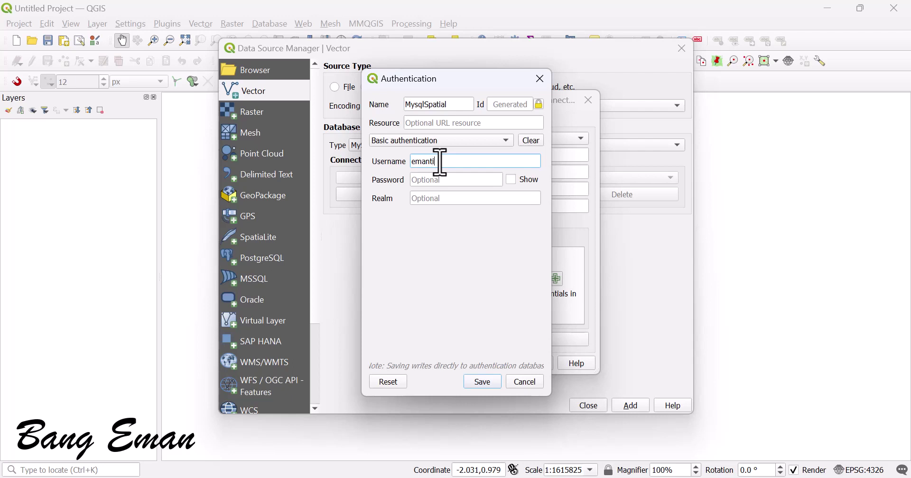
pyautogui.press('Tab')
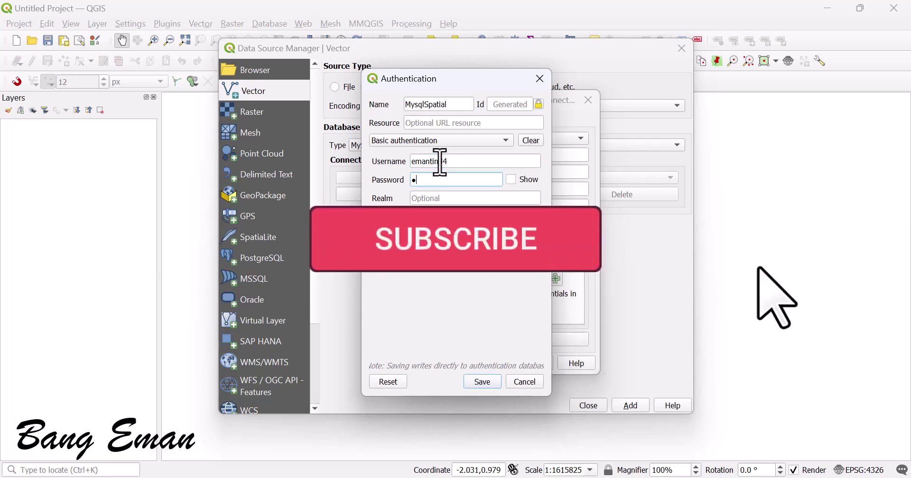
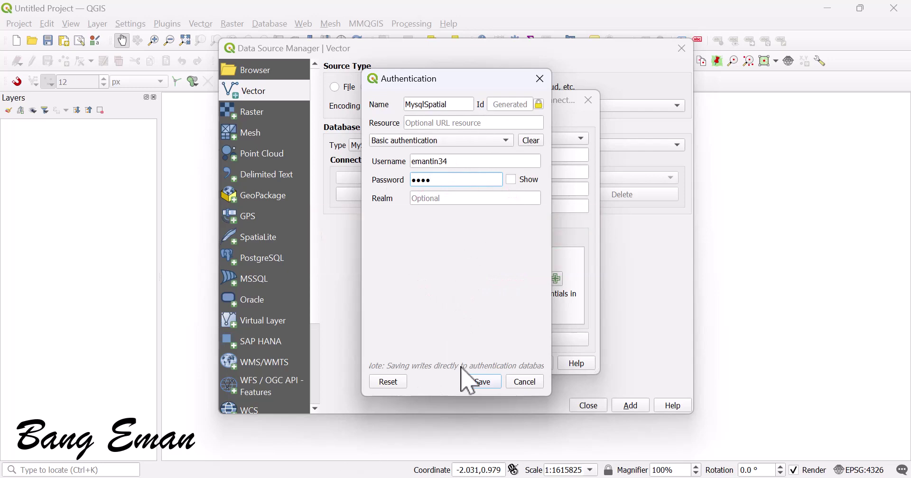
pyautogui.click(483, 381)
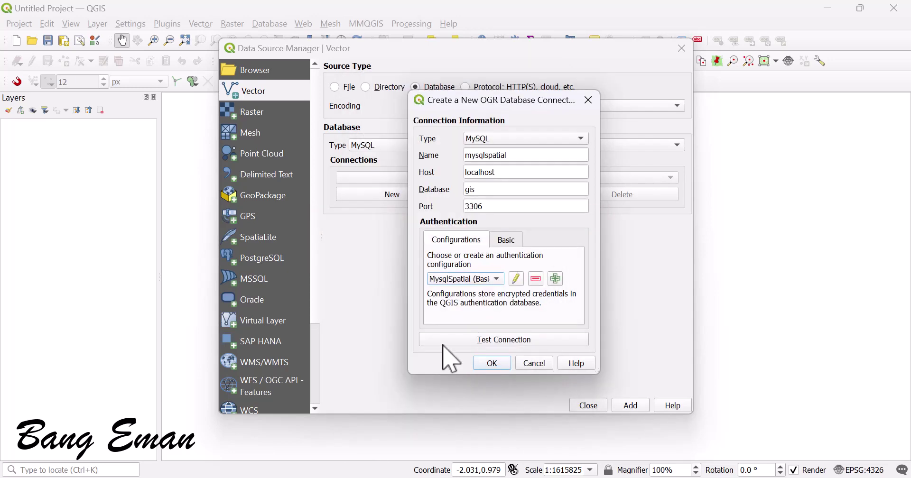
# Step: Test the mysqlspatial connection successfully and save it
pyautogui.click(491, 342)
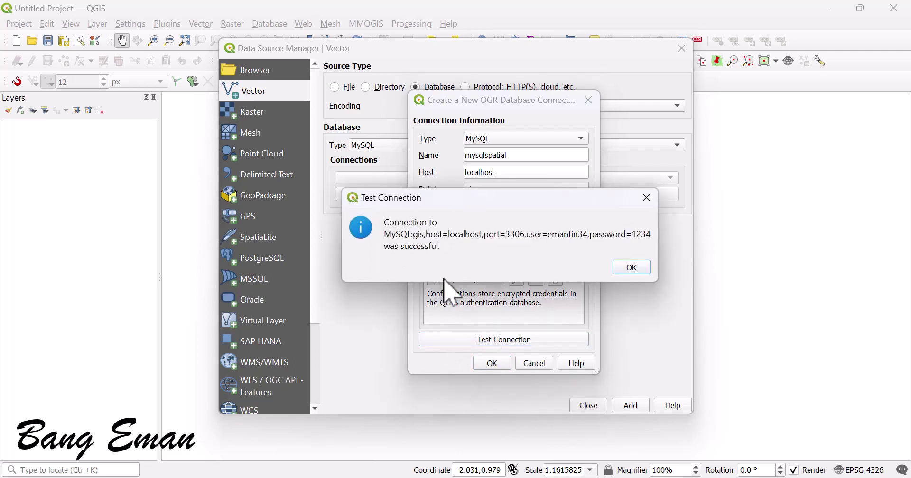
pyautogui.click(633, 268)
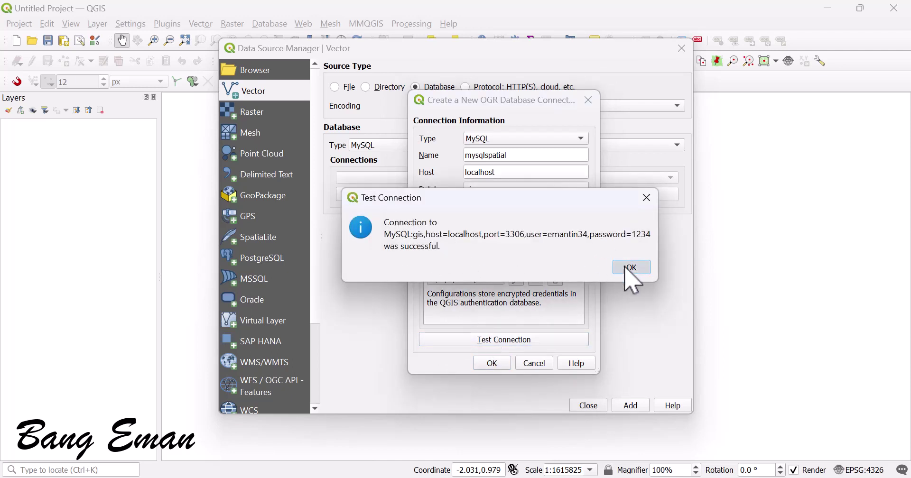
pyautogui.click(494, 365)
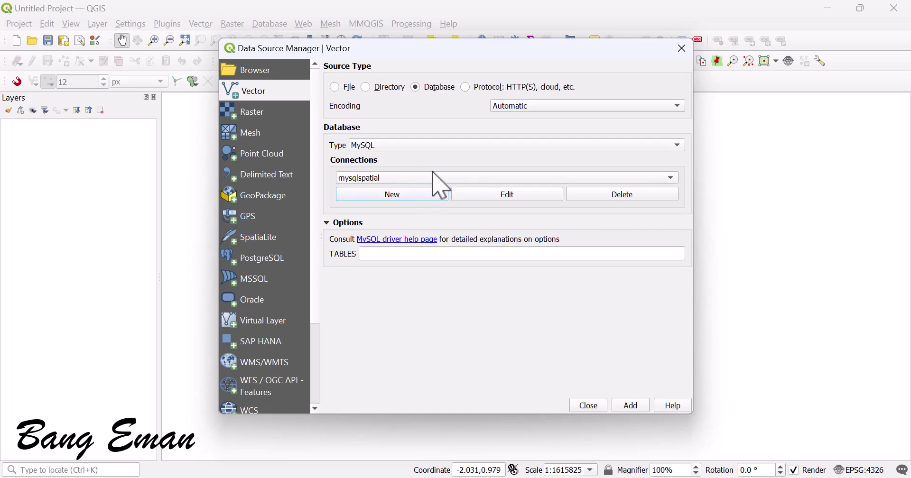
# Step: Add the gis tables bangunanpelanggan, customer and pipa as layers, then close the Data Source Manager
pyautogui.click(634, 406)
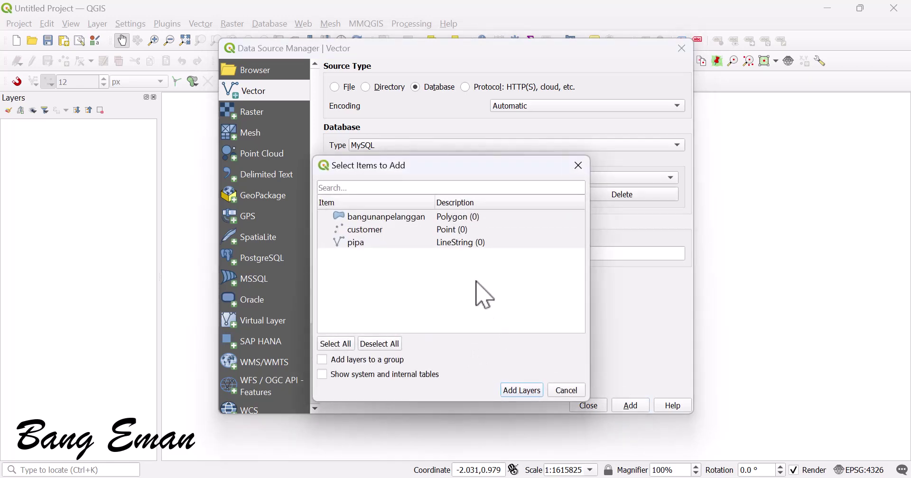
pyautogui.click(578, 165)
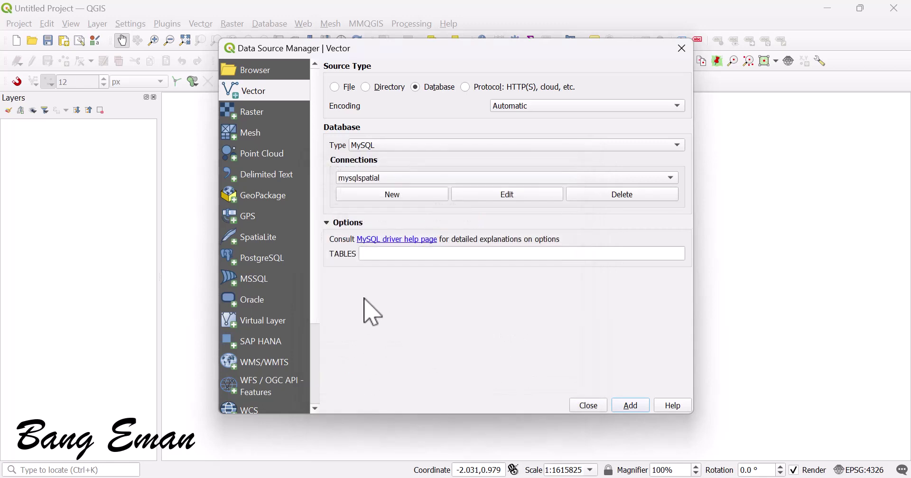
pyautogui.click(405, 256)
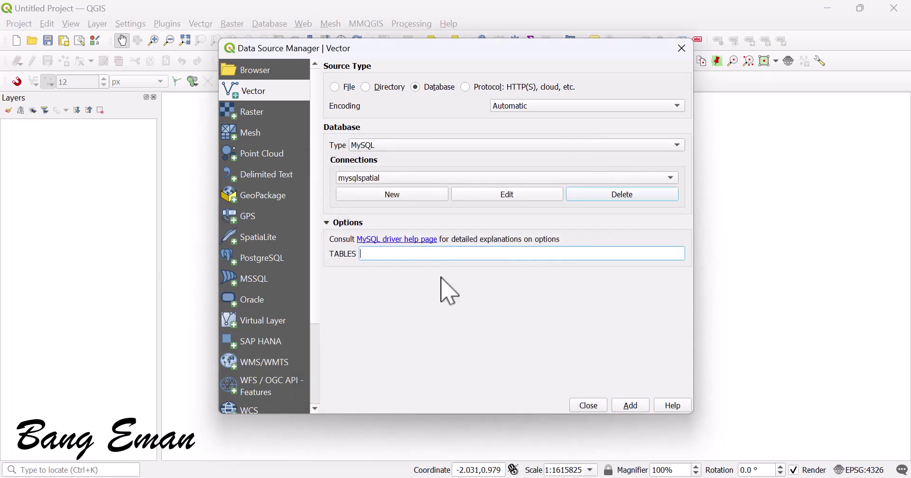
pyautogui.click(627, 405)
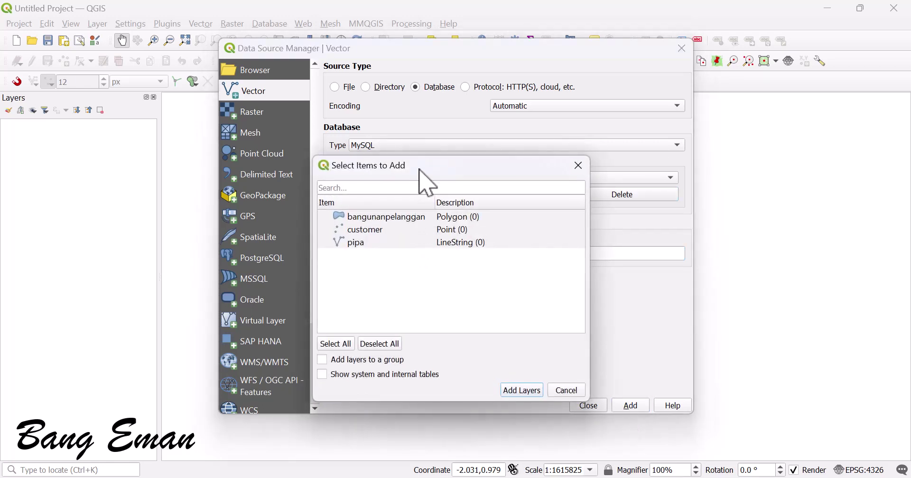
pyautogui.moveTo(419, 169); pyautogui.dragTo(497, 127)
pyautogui.click(477, 179)
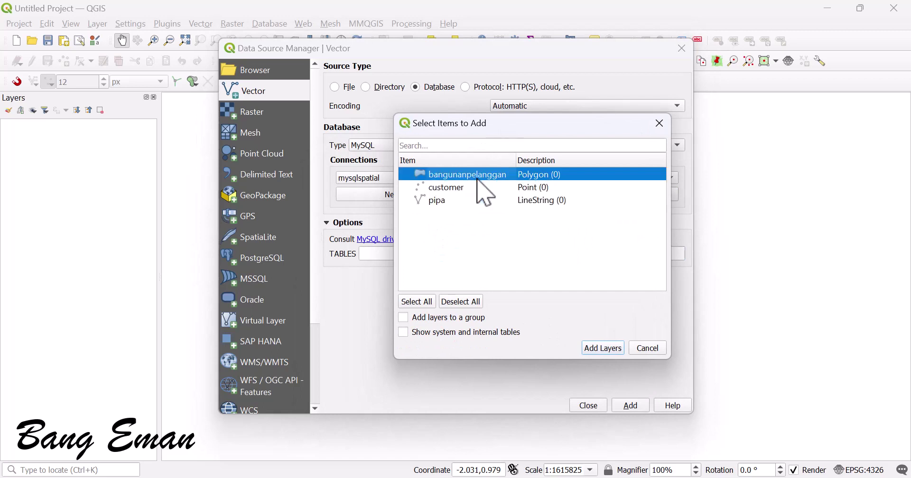
pyautogui.click(454, 189)
pyautogui.click(454, 201)
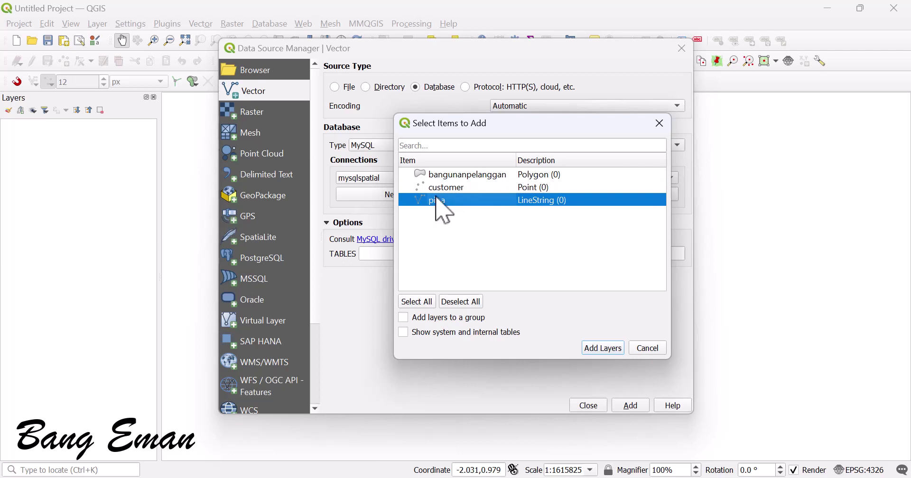
pyautogui.keyDown('ctrl'); pyautogui.click(443, 174); pyautogui.keyUp('ctrl')
pyautogui.keyDown('ctrl'); pyautogui.click(449, 188); pyautogui.keyUp('ctrl')
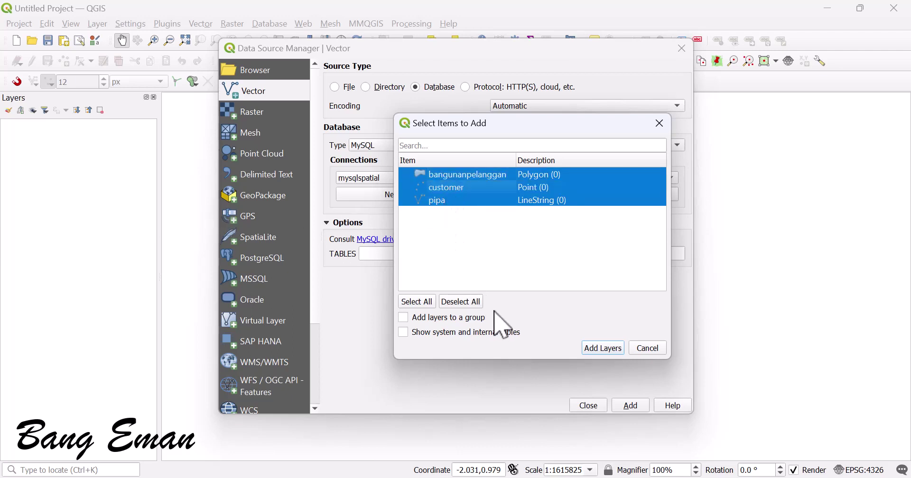
pyautogui.click(602, 349)
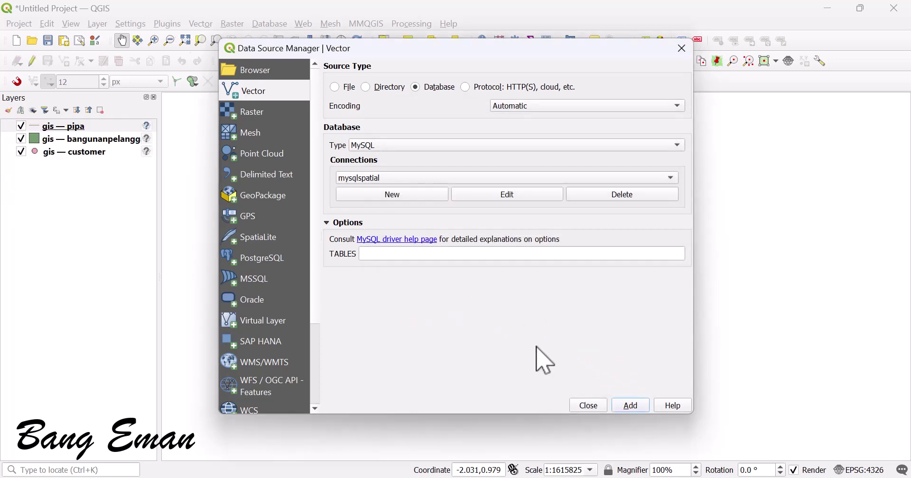
pyautogui.click(590, 406)
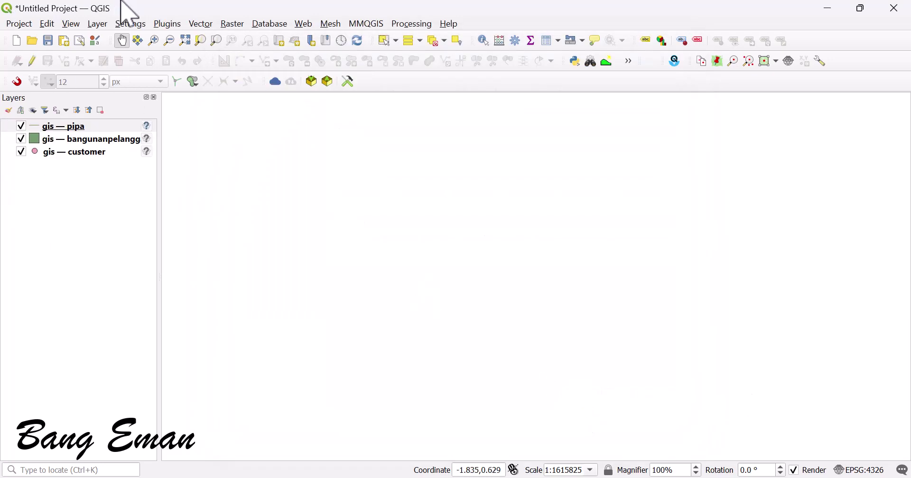
# Step: Add the QuickMapServices OSM Standard basemap beneath the gis layers
pyautogui.click(306, 27)
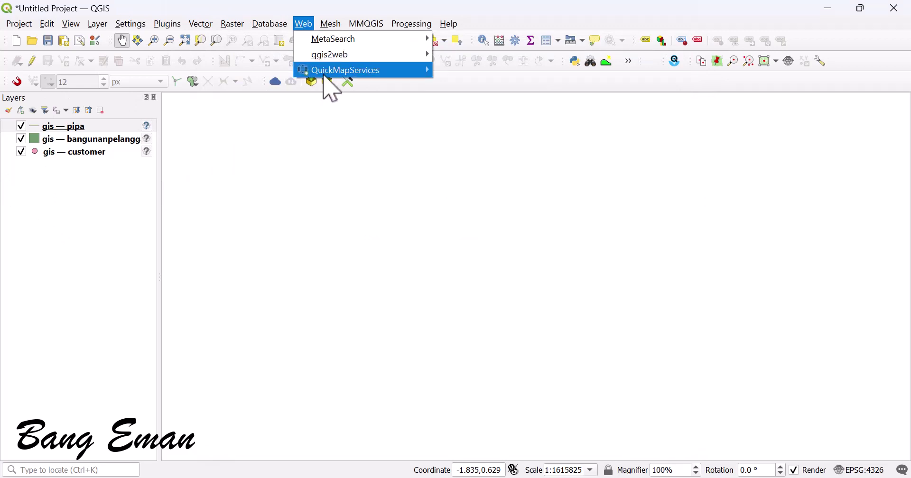
pyautogui.moveTo(327, 72)
pyautogui.moveTo(502, 277)
pyautogui.click(591, 273)
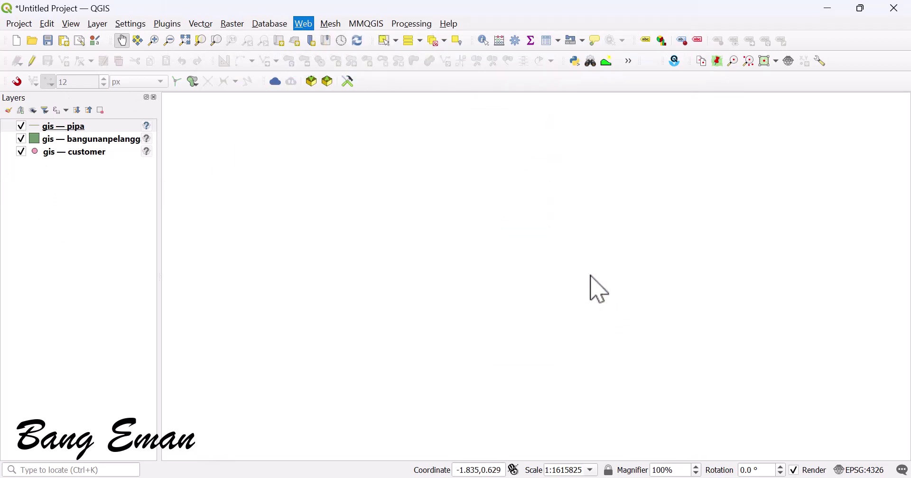
# Step: Zoom and pan the map from the world view into the residential area near Depok, Java
pyautogui.scroll(-7, 579, 270)
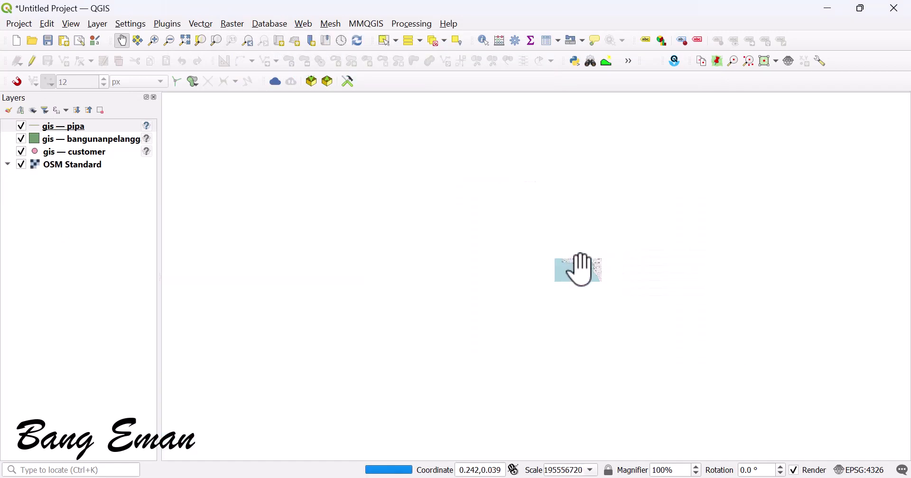
pyautogui.moveTo(678, 292); pyautogui.dragTo(569, 301)
pyautogui.scroll(4, 604, 280)
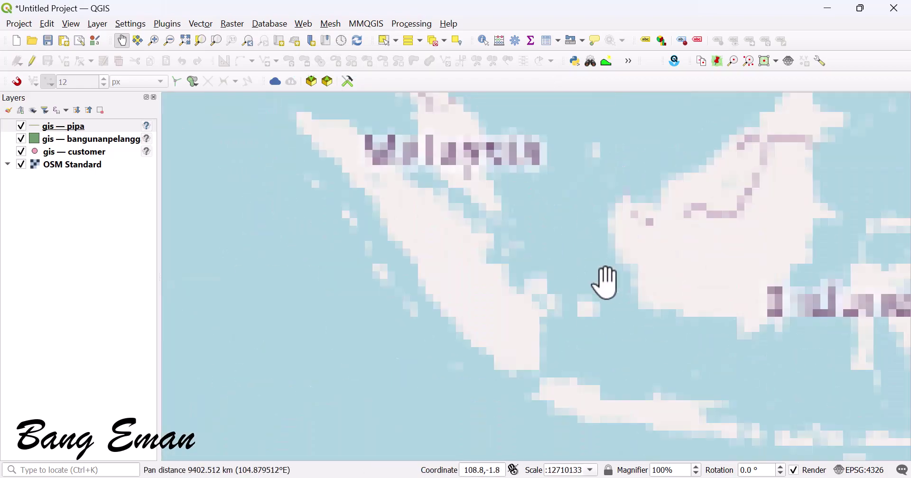
pyautogui.scroll(1, 593, 340)
pyautogui.moveTo(593, 340); pyautogui.dragTo(585, 249)
pyautogui.scroll(7, 549, 278)
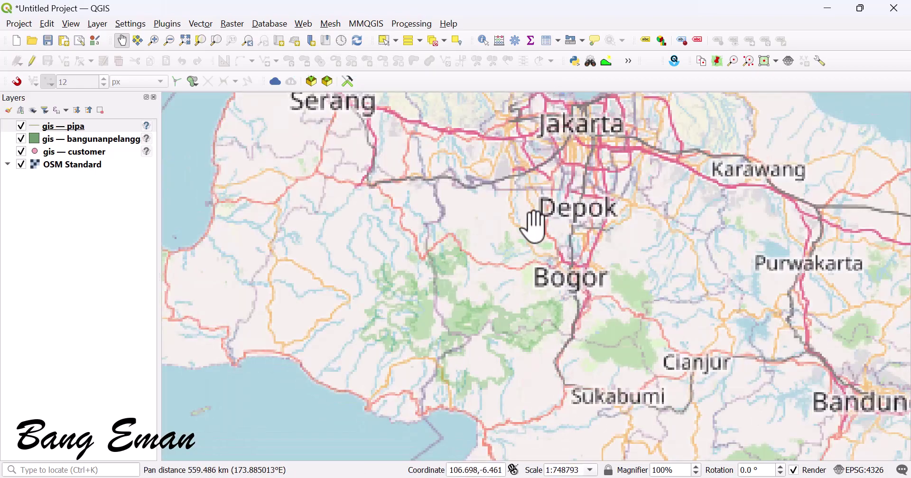
pyautogui.scroll(5, 593, 259)
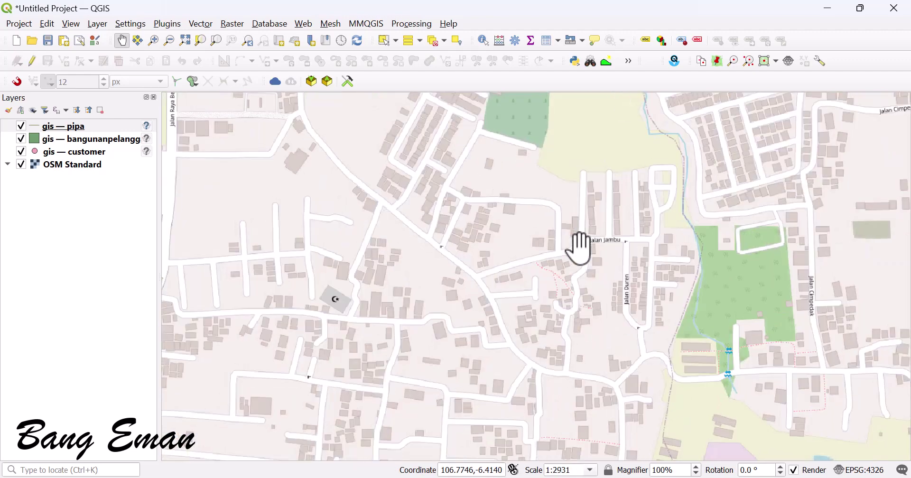
pyautogui.scroll(1, 579, 249)
pyautogui.moveTo(580, 248); pyautogui.dragTo(506, 259)
pyautogui.scroll(-1, 541, 230)
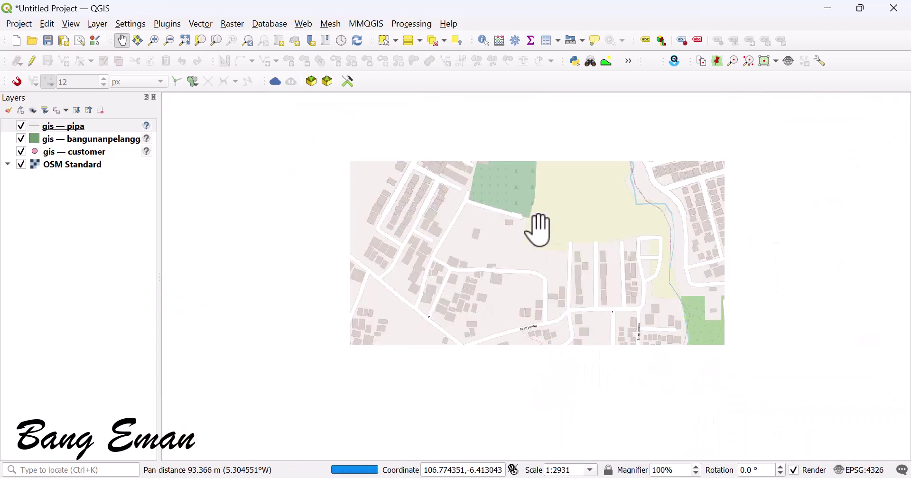
pyautogui.moveTo(541, 231); pyautogui.dragTo(463, 247)
pyautogui.scroll(1, 462, 248)
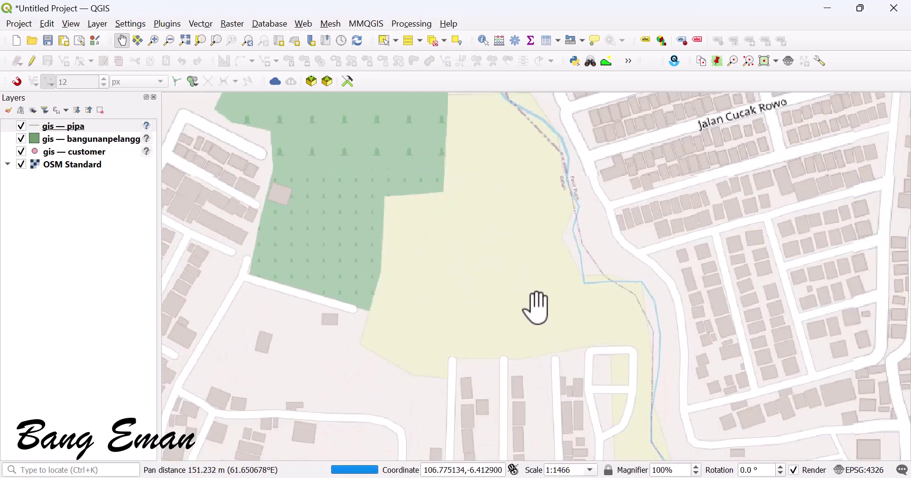
pyautogui.moveTo(537, 308); pyautogui.dragTo(482, 280)
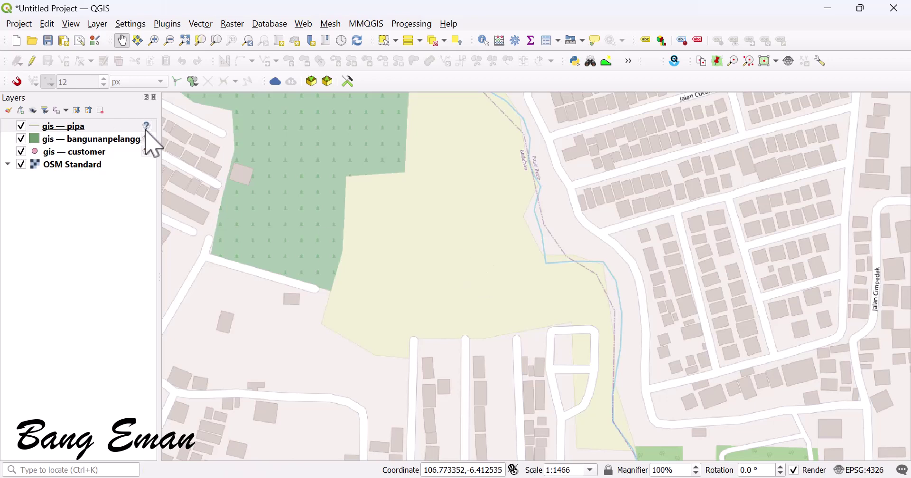
pyautogui.click(93, 153)
pyautogui.click(81, 141)
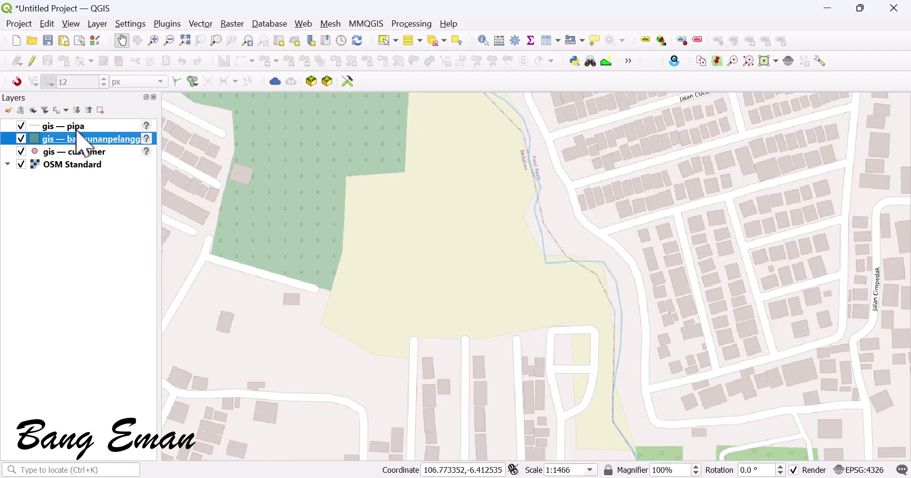
pyautogui.click(83, 153)
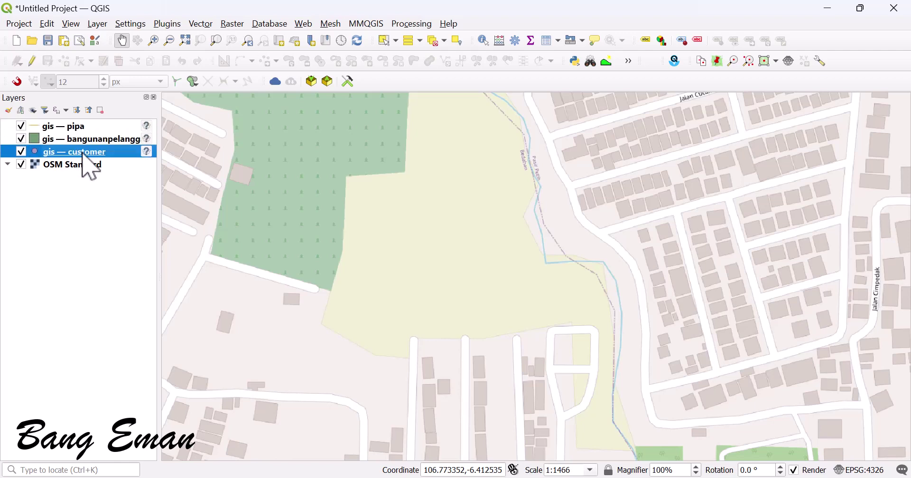
# Step: Assign WGS 84 (EPSG:4326) to the pipa, bangunanpelanggan and customer layers
pyautogui.moveTo(147, 129)
pyautogui.click(119, 126)
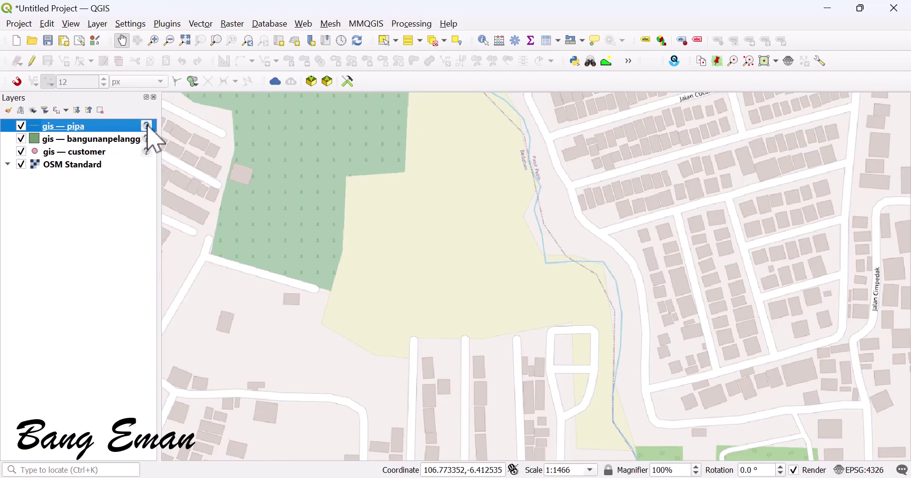
pyautogui.click(147, 126)
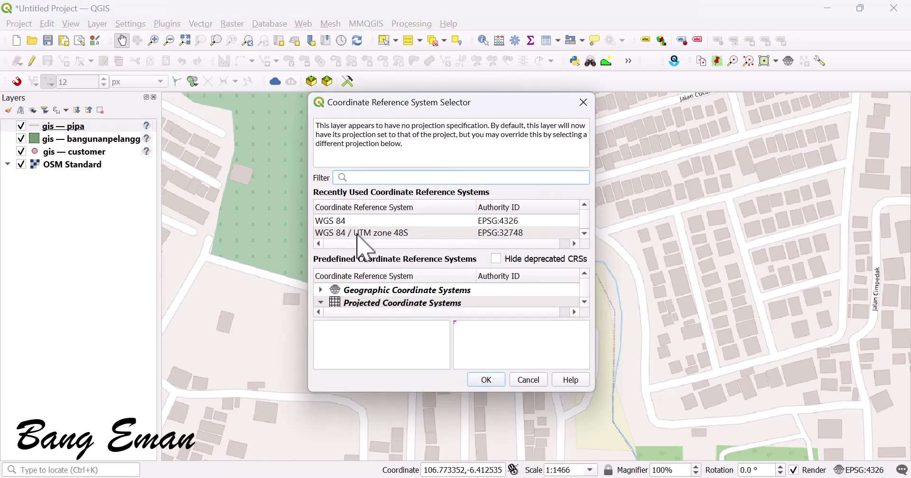
pyautogui.click(366, 221)
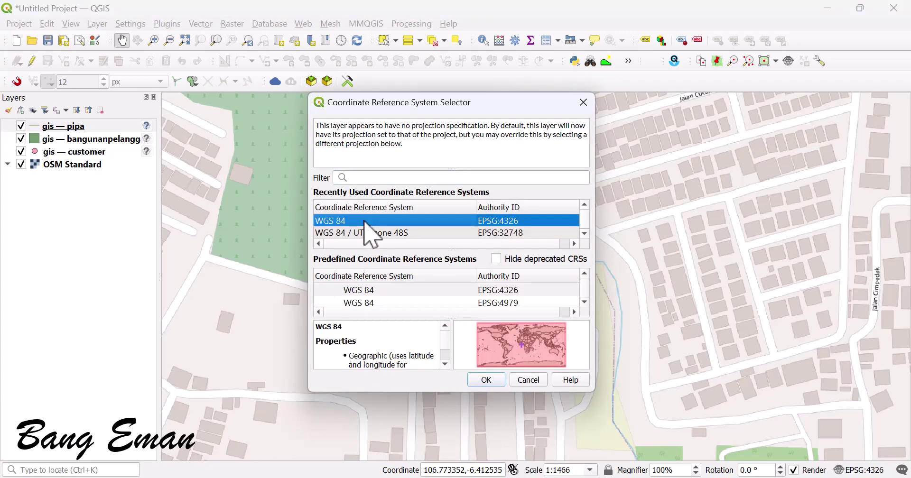
pyautogui.click(487, 380)
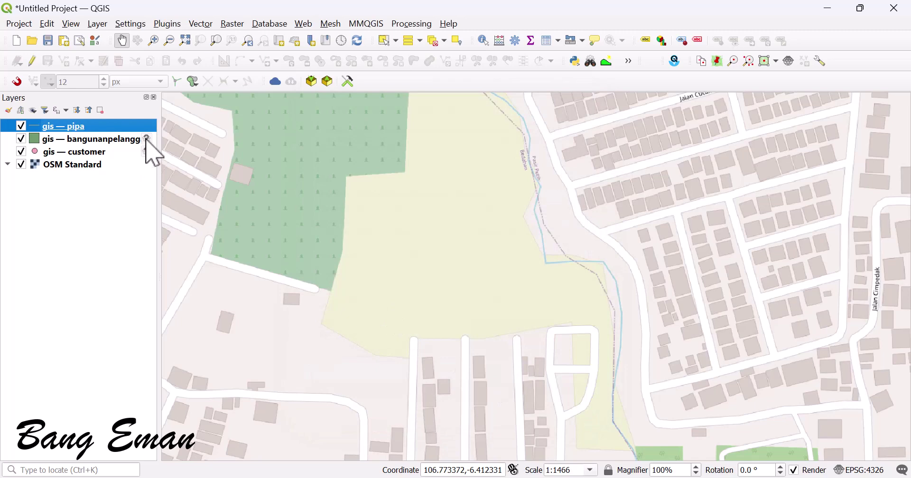
pyautogui.click(146, 138)
pyautogui.click(399, 221)
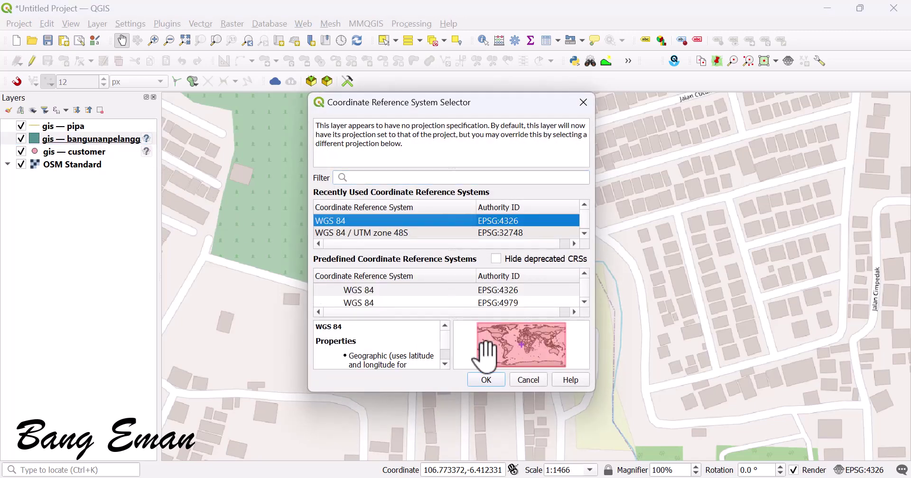
pyautogui.click(487, 379)
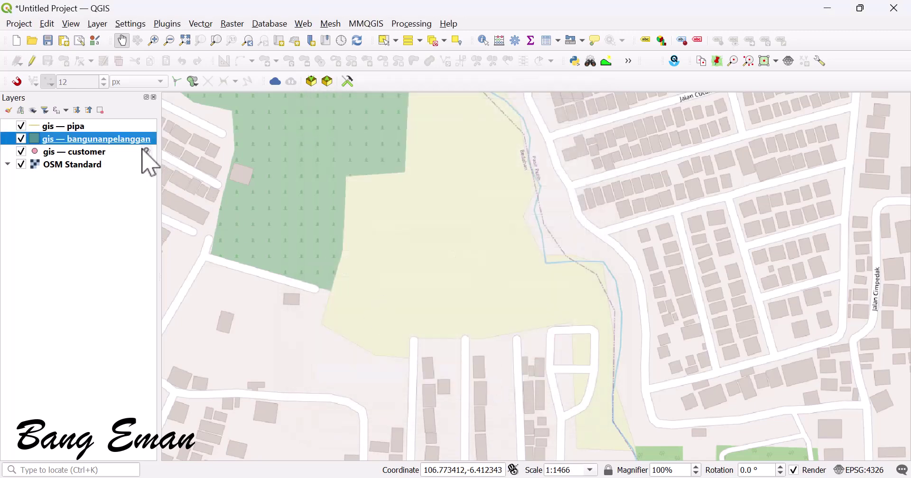
pyautogui.click(147, 152)
pyautogui.click(394, 221)
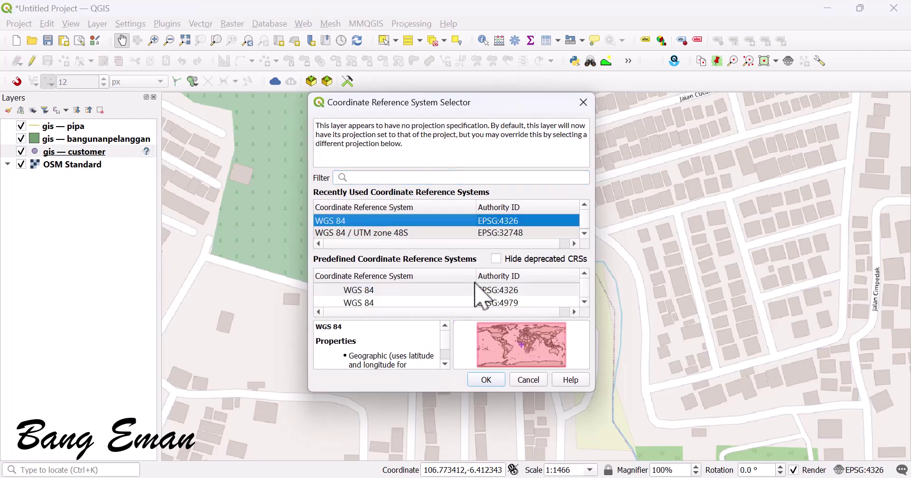